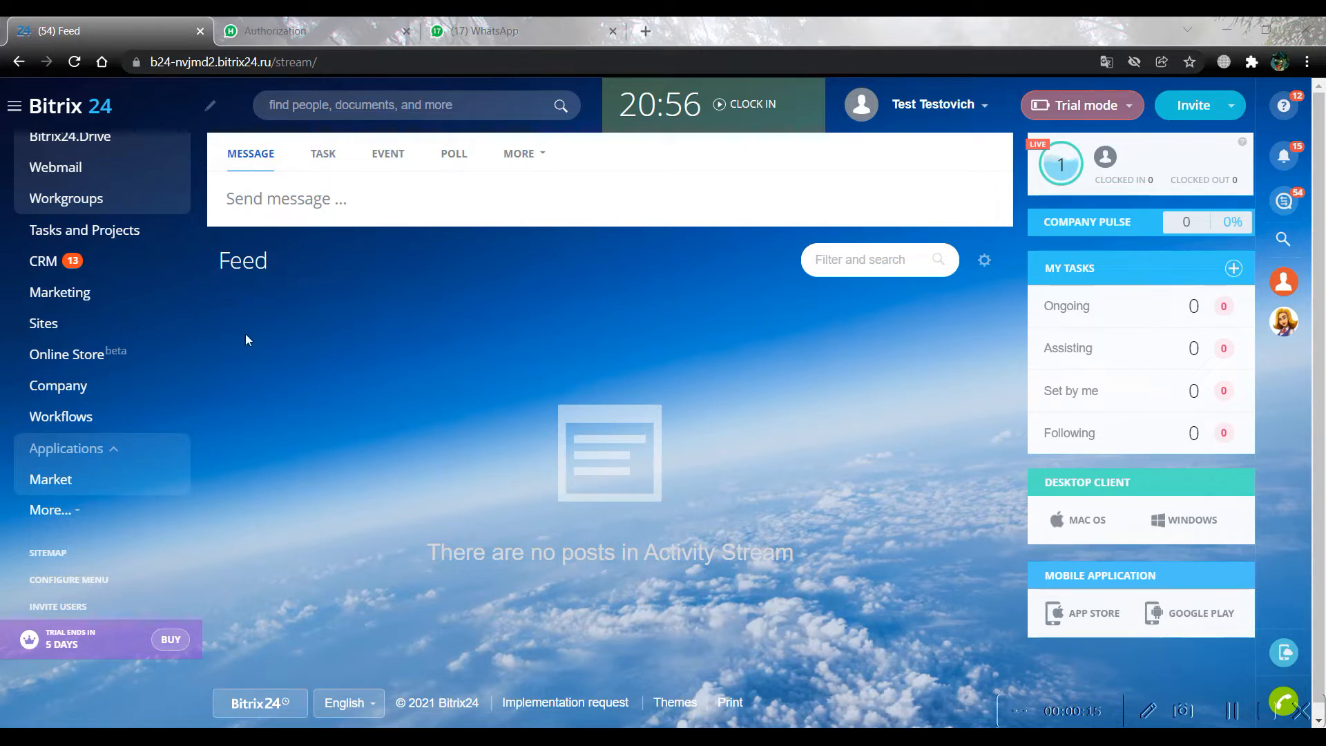
Show the Market's applications filtered to the Integrations category.
click(65, 482)
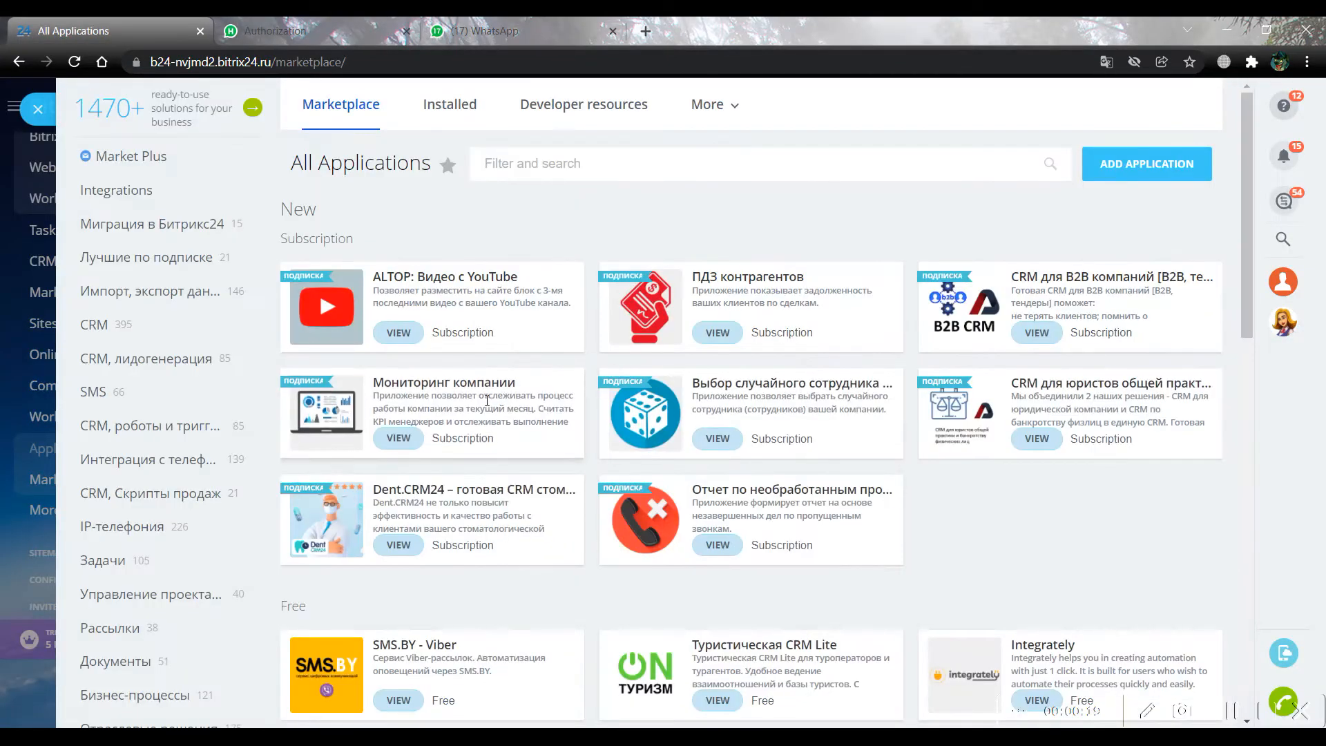
click(153, 198)
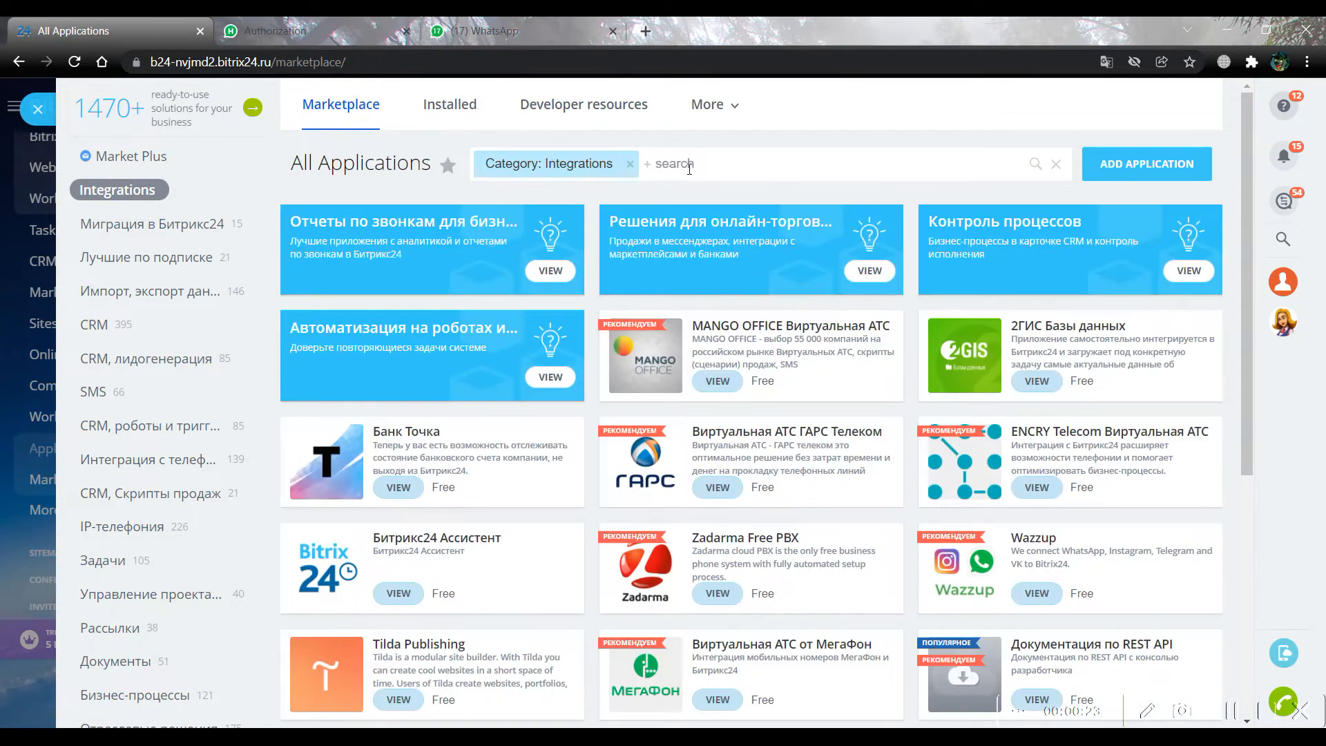
Search 'whatsapp help', view the WhatsApp Help app and start its installation.
click(704, 167)
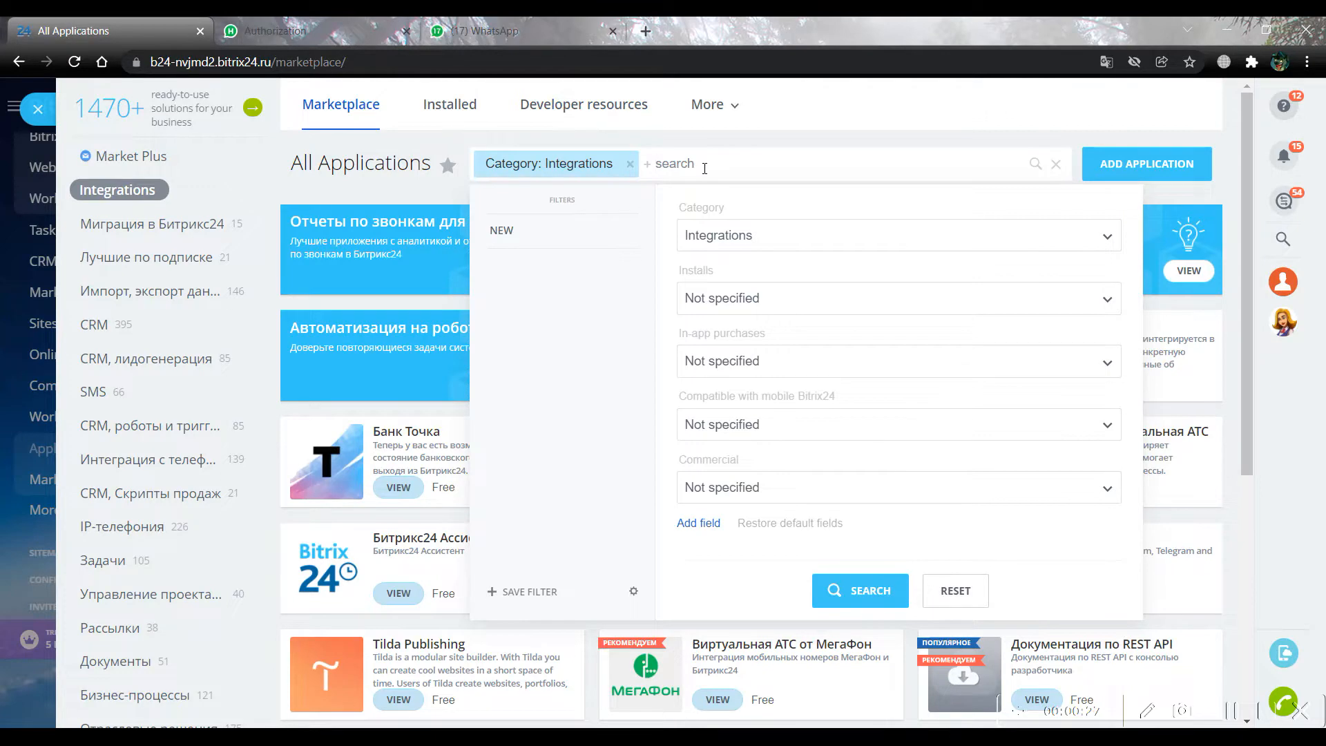
text(whatsapp)
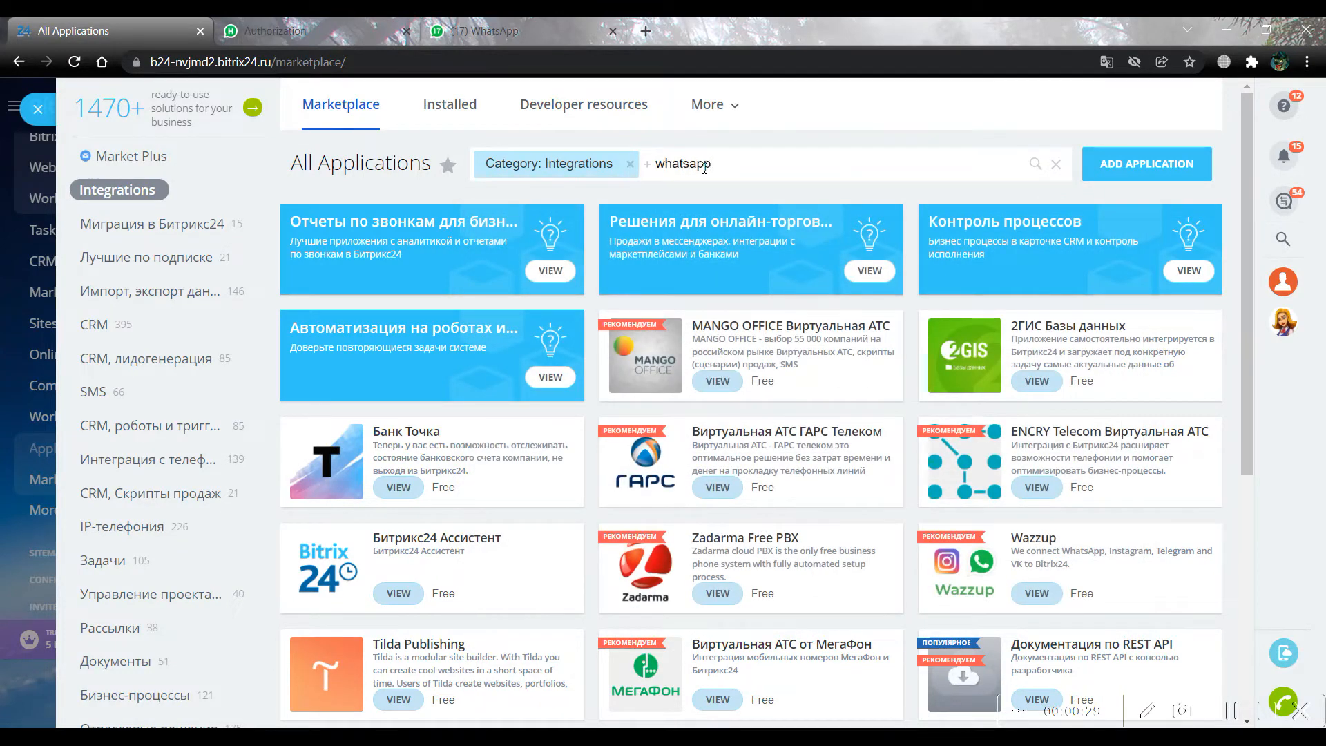
text( help)
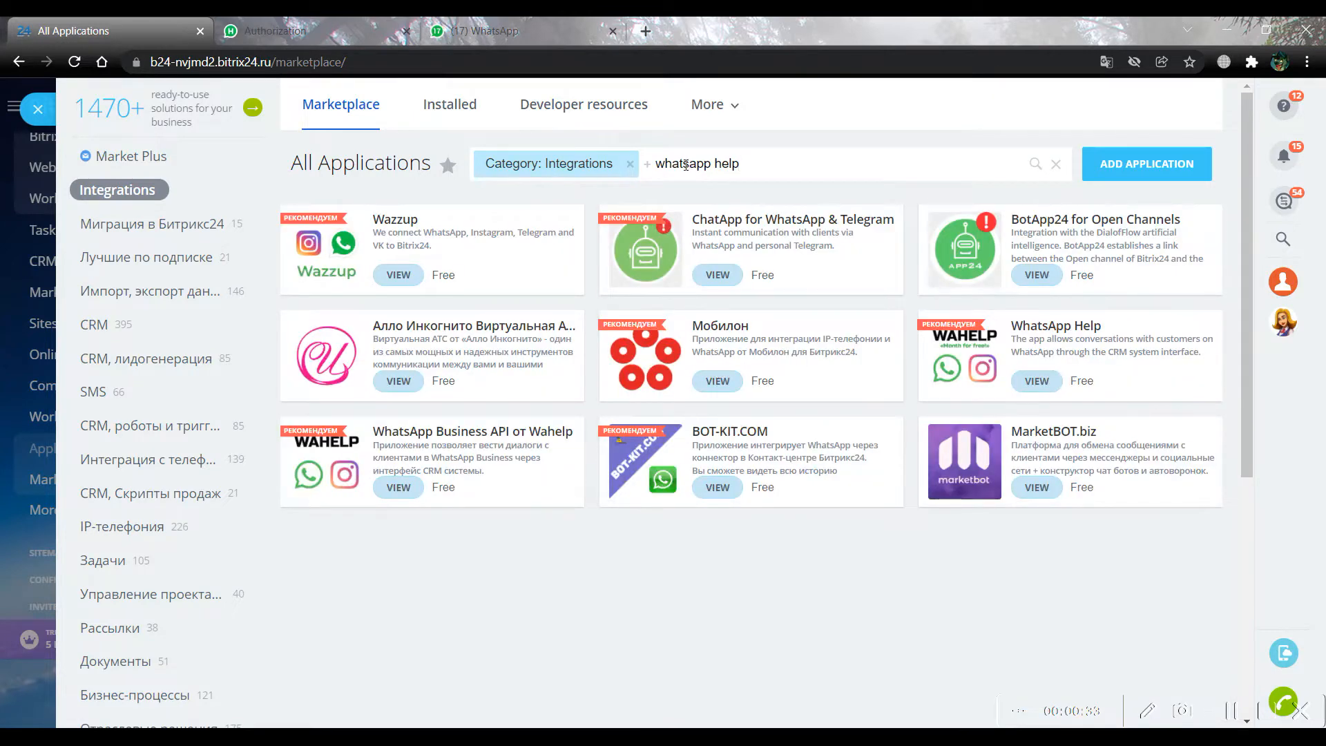
click(1036, 382)
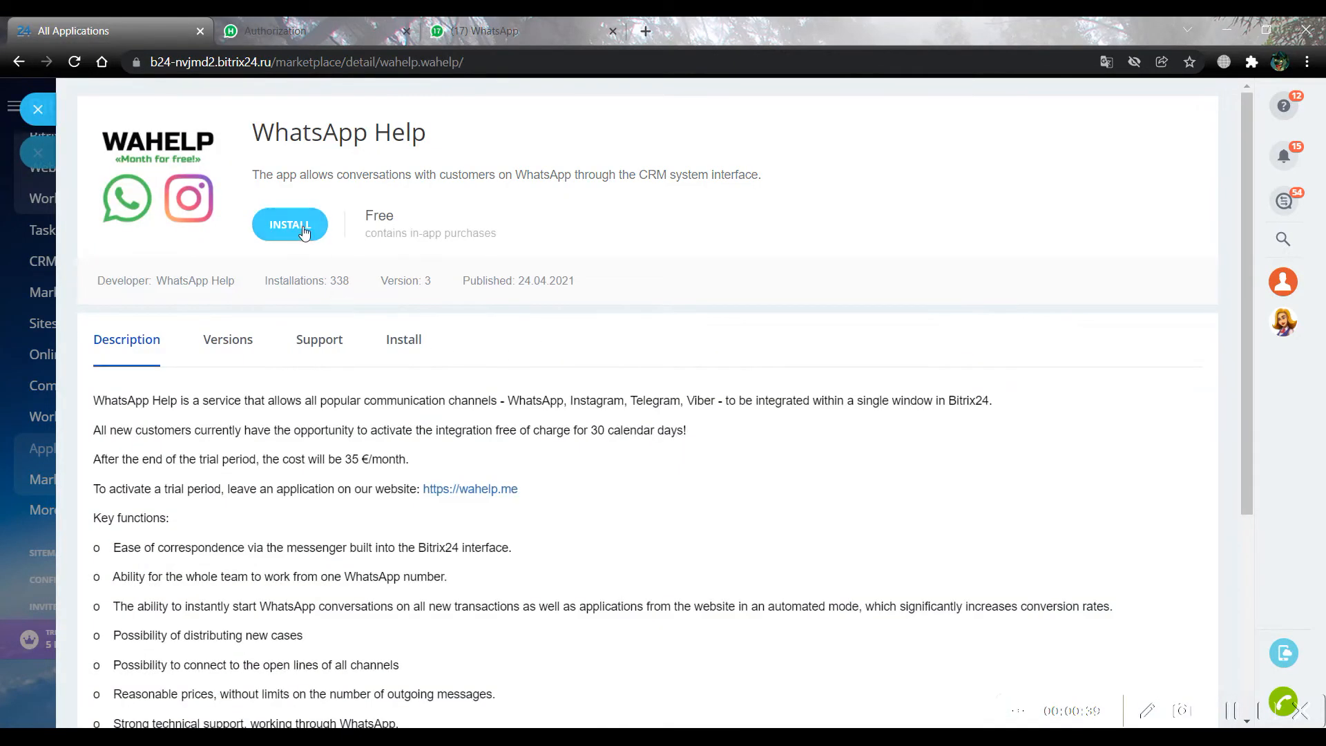
click(304, 232)
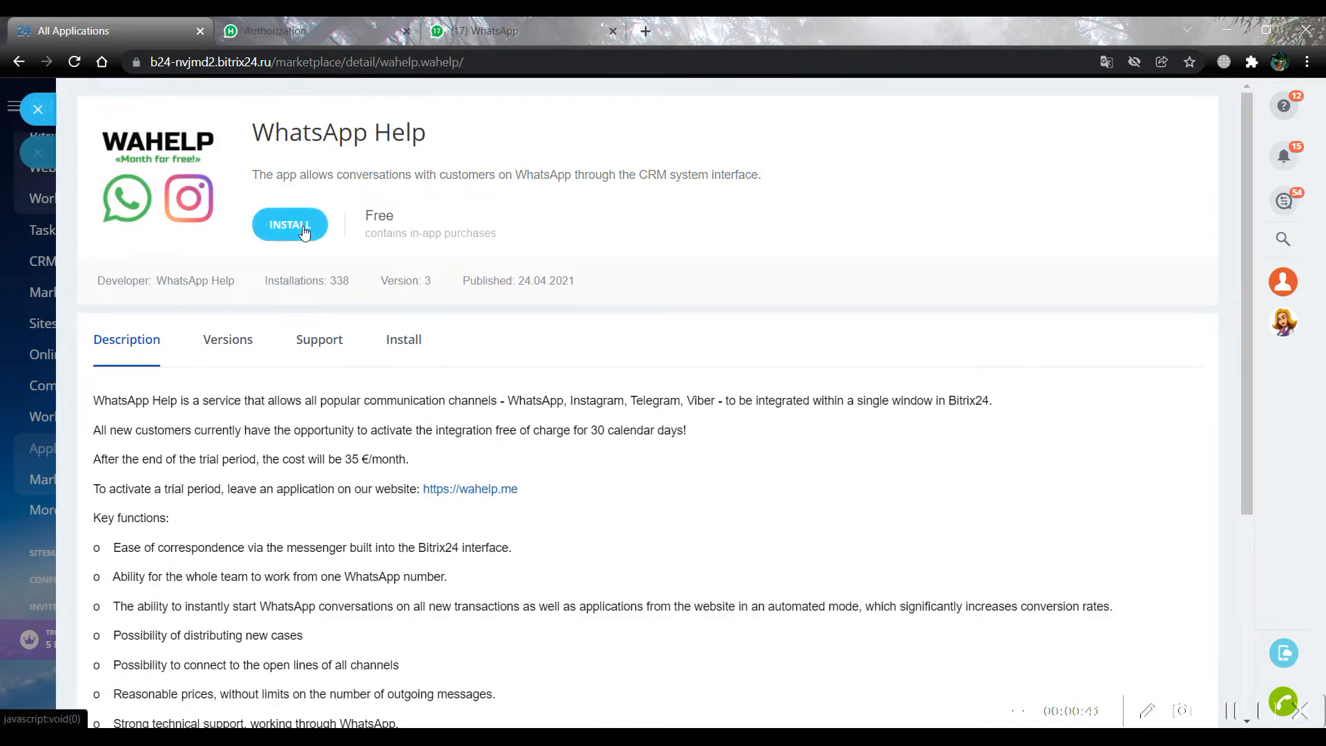
Accept the License Agreement and Privacy Policy and confirm installing WhatsApp Help.
click(487, 518)
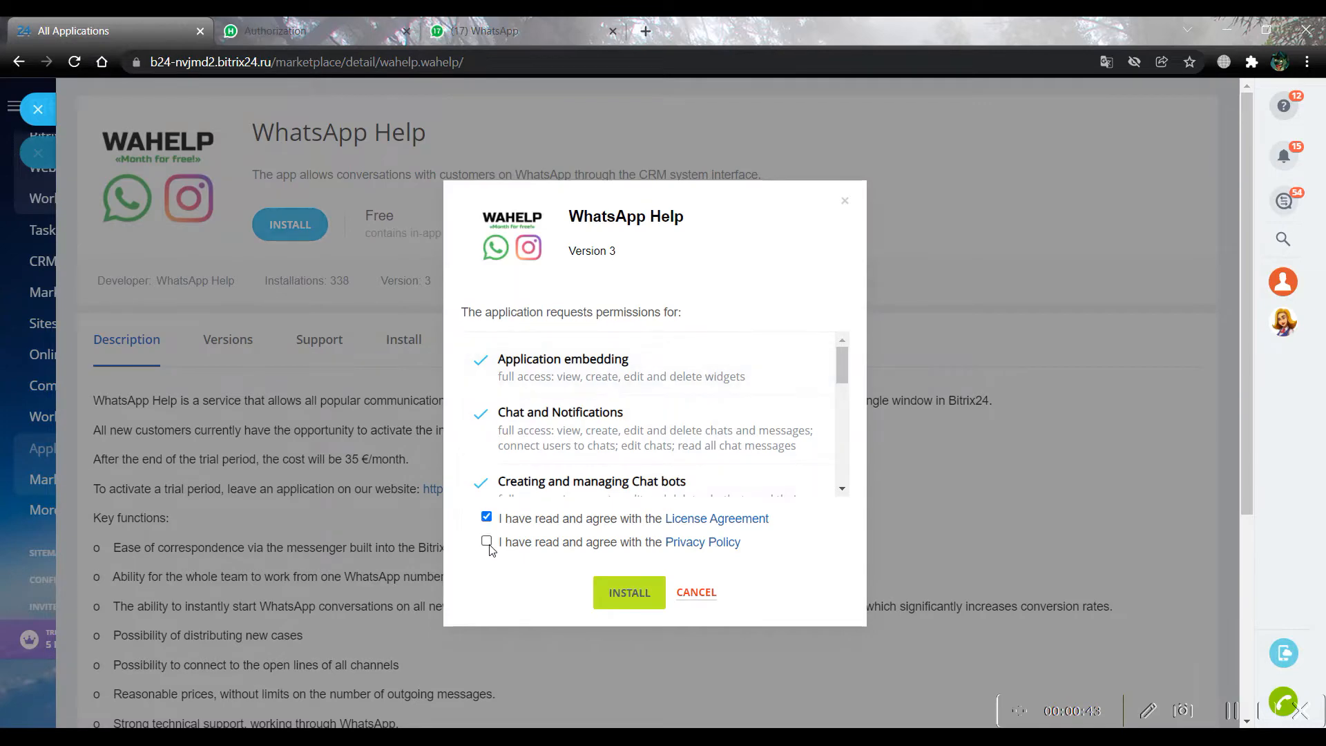
click(486, 541)
click(641, 599)
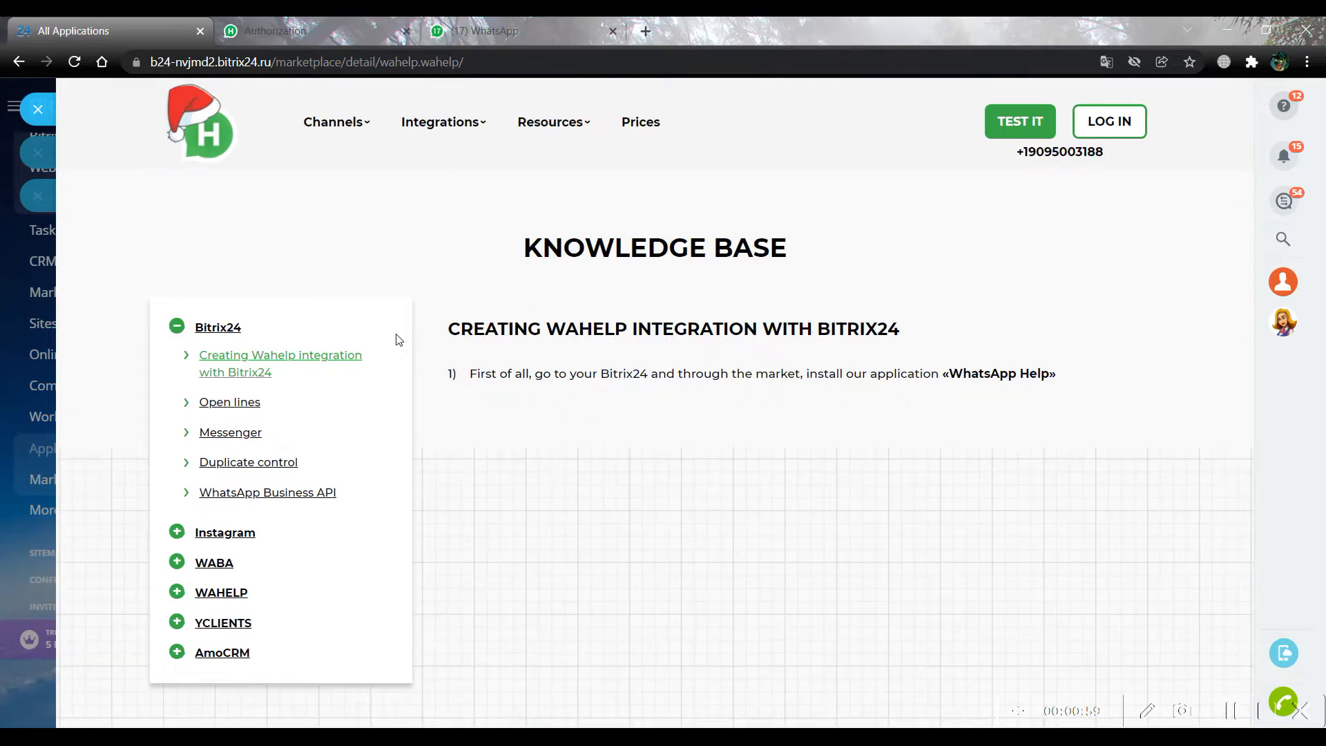
On the Wahelp authorization page, review the sign-up form and generate a random password.
click(276, 23)
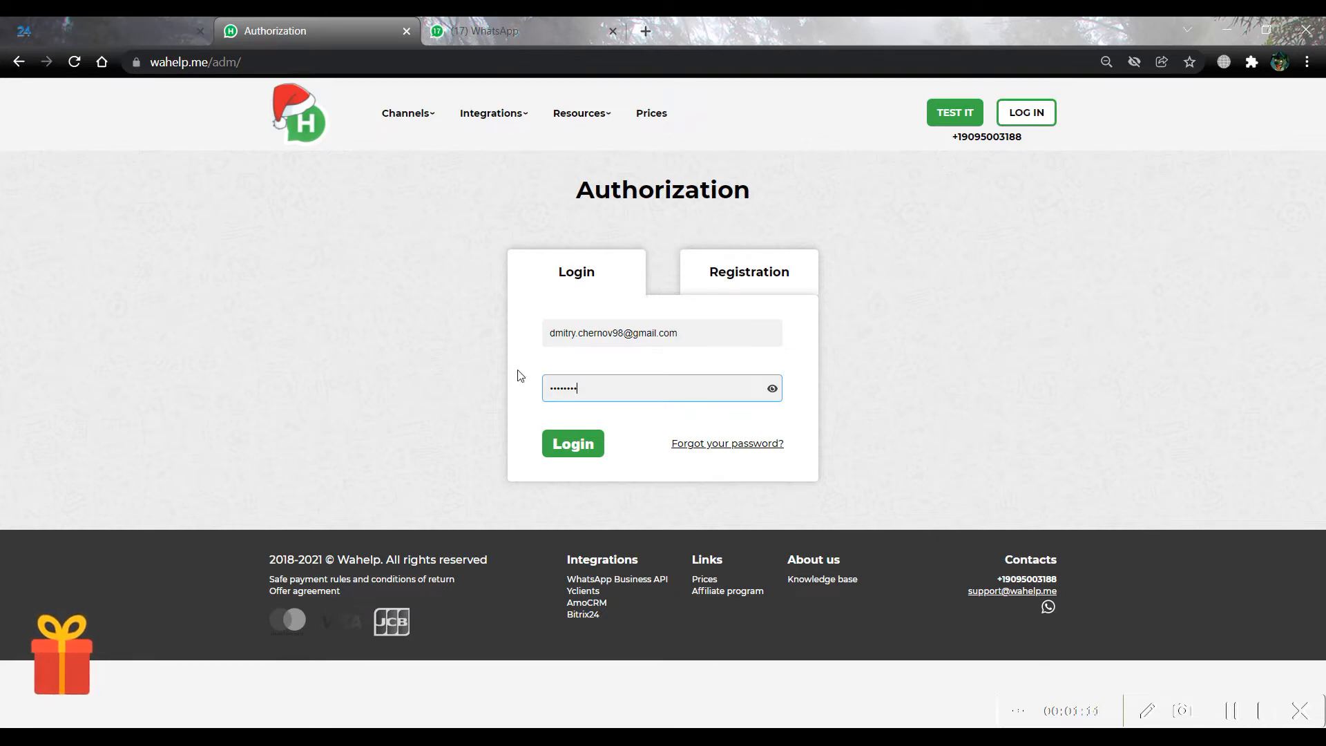
click(717, 280)
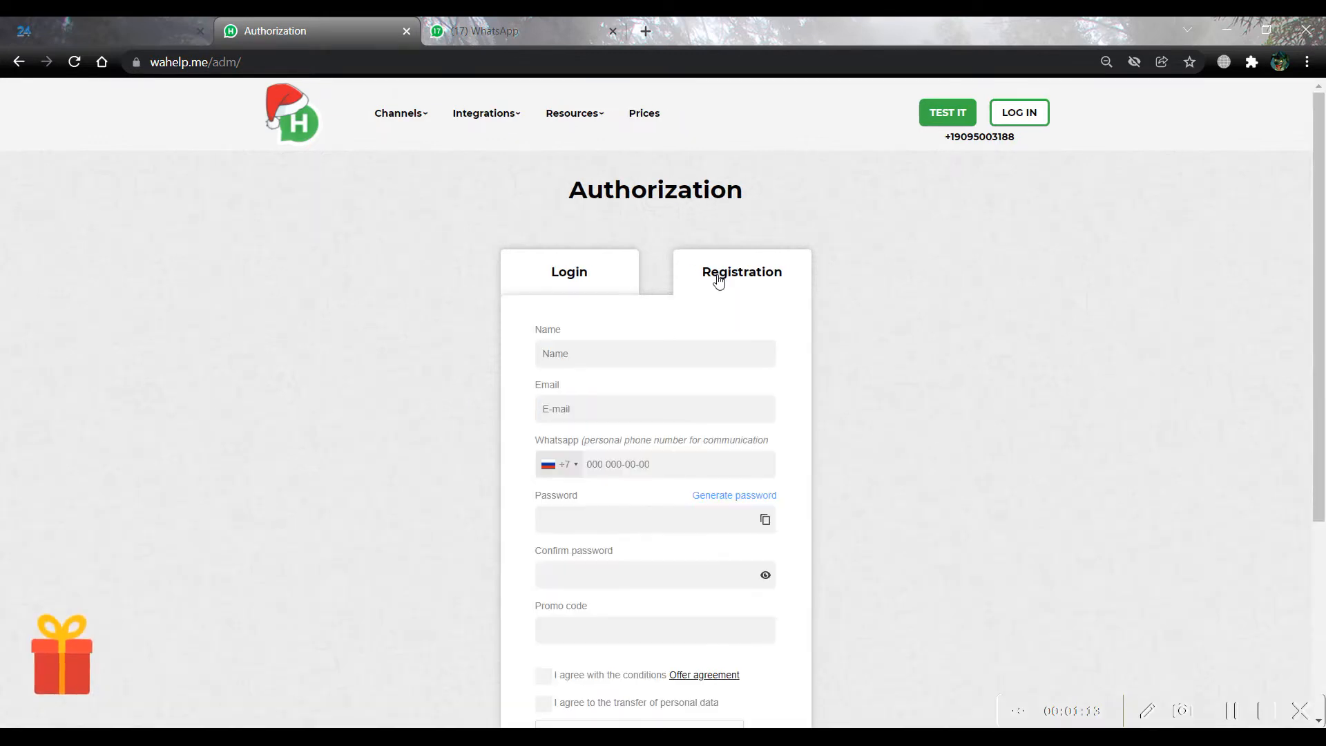
scroll(668, 334, down, 1)
click(587, 272)
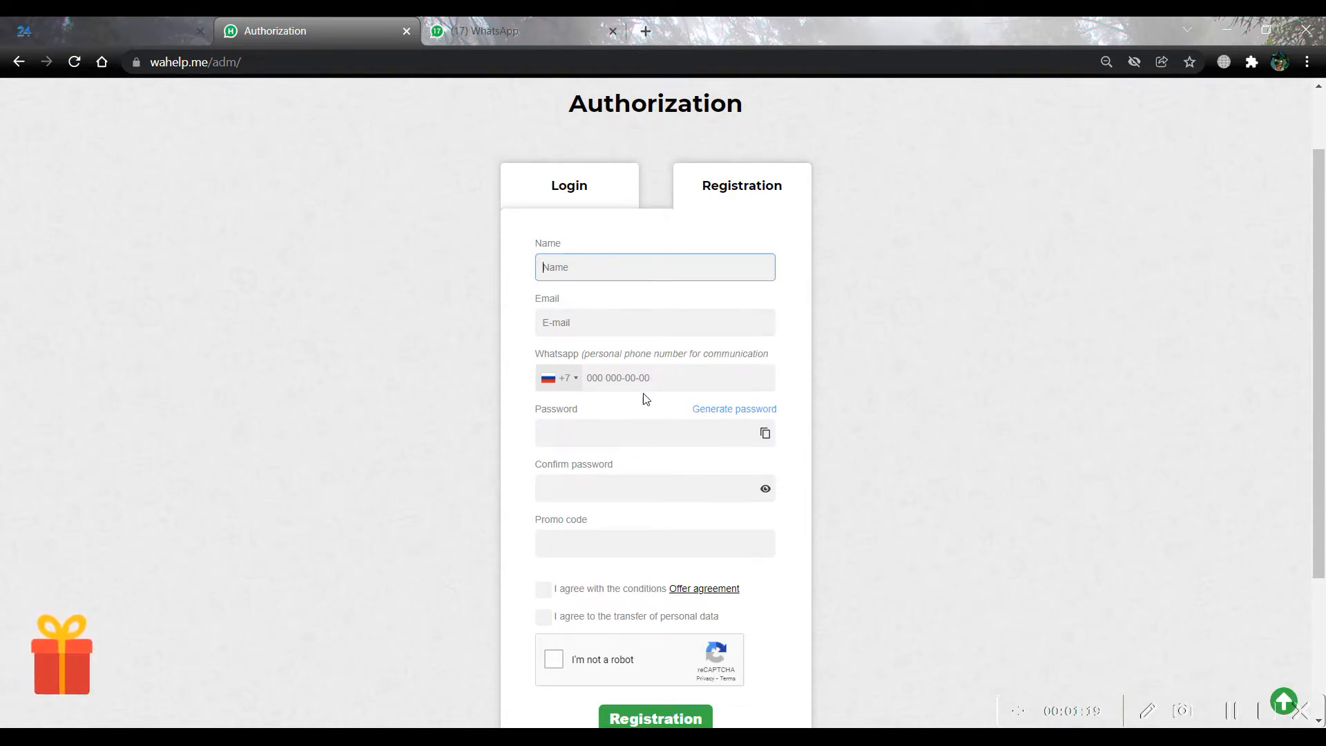
click(713, 410)
scroll(697, 426, down, 1)
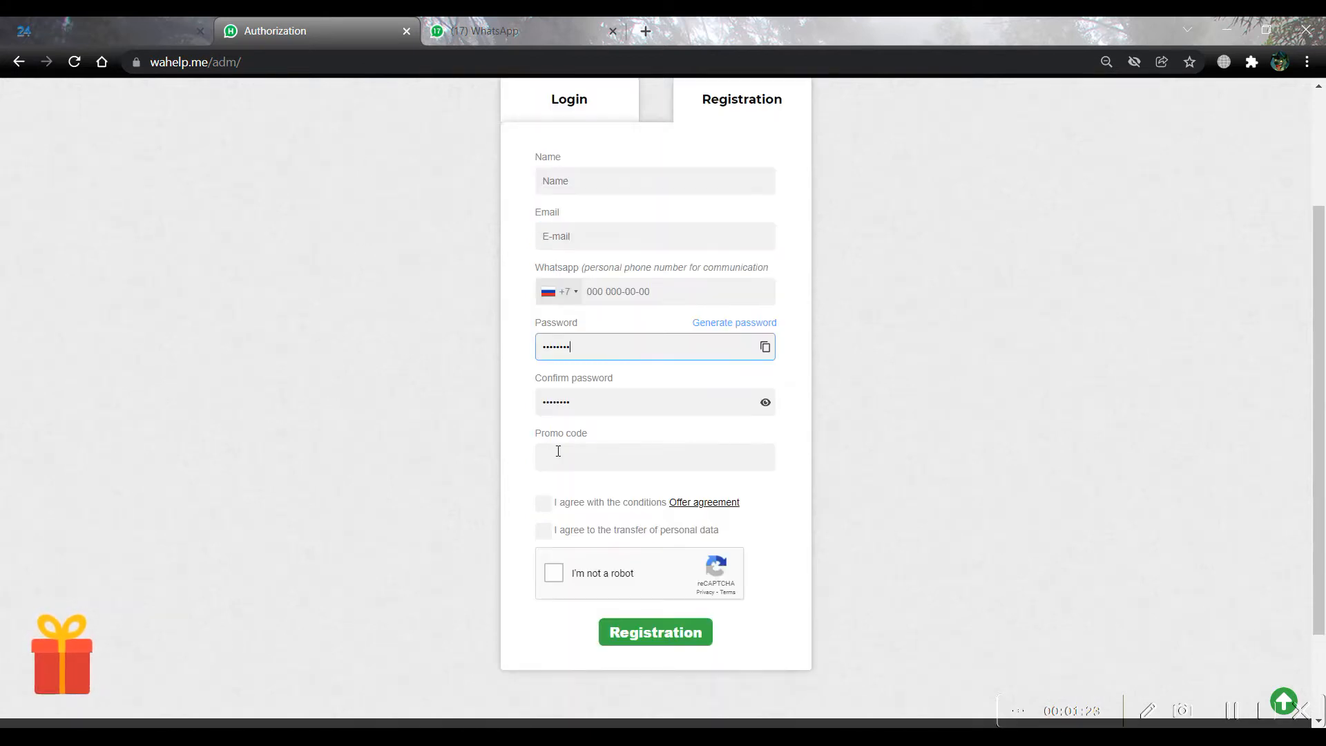
scroll(577, 423, up, 1)
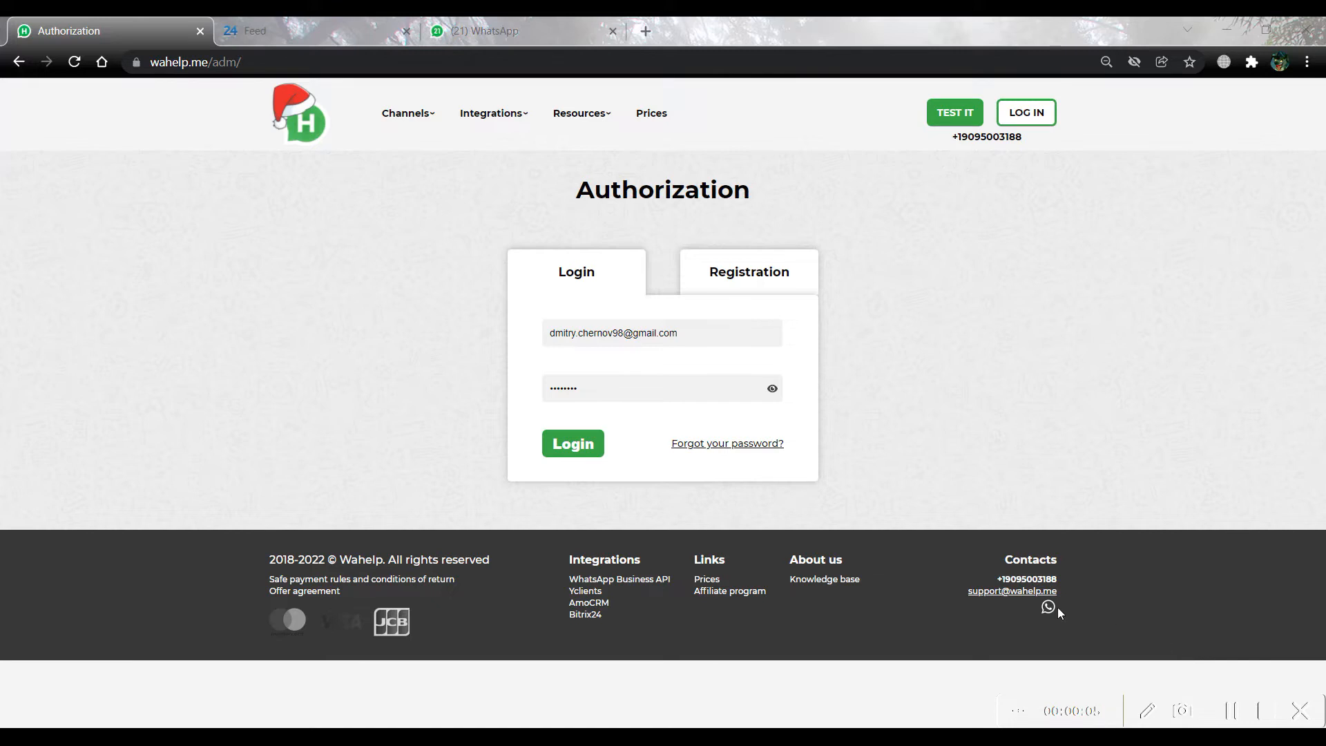
Sign in, create a new project with Bitrix24 integration and WhatsApp, and continue to Step 2.
click(582, 452)
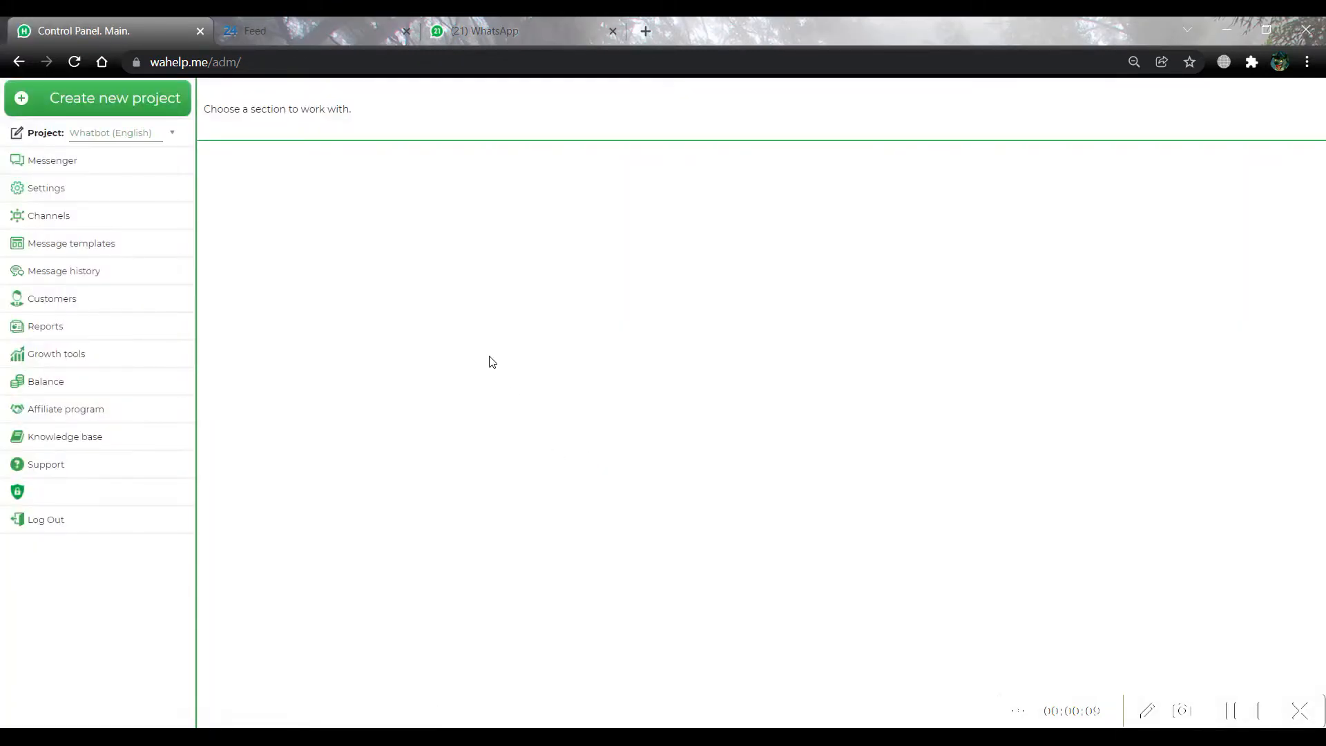
click(21, 105)
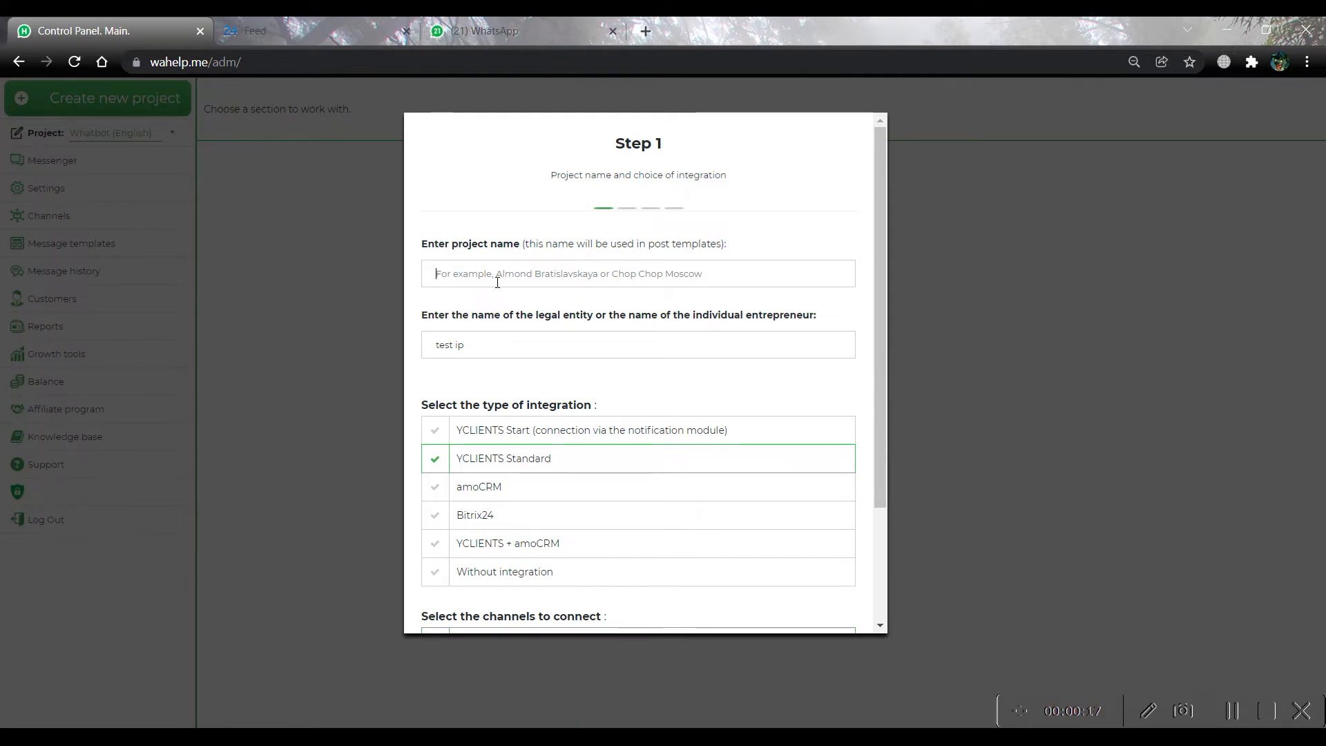
text(tes)
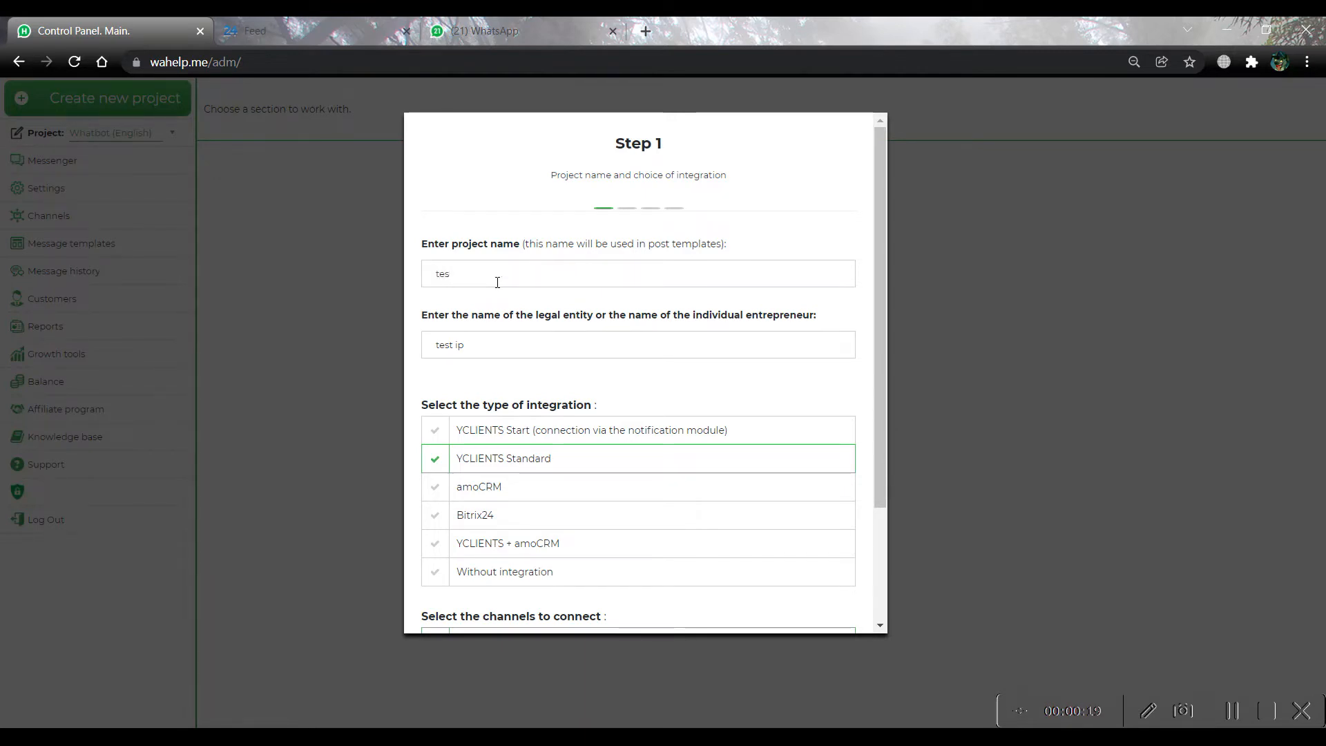
text(t for a)
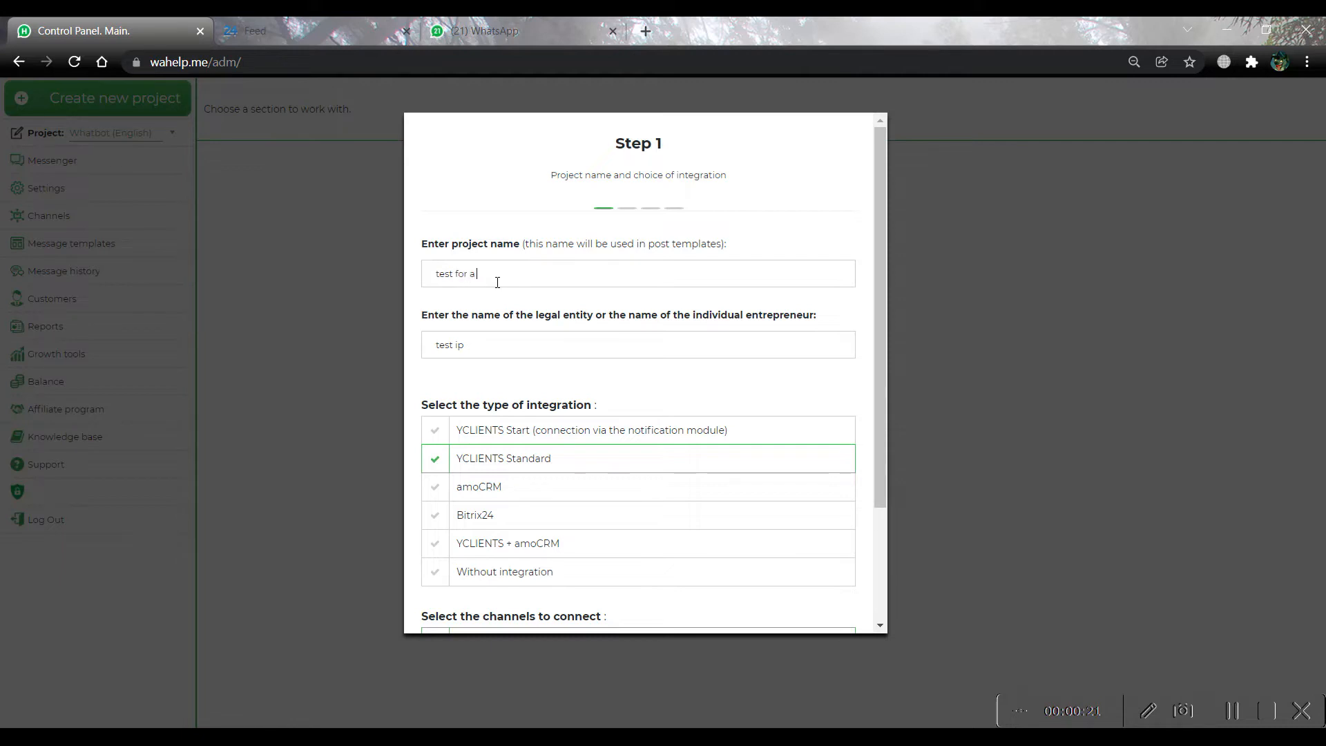
text( video)
scroll(487, 352, down, 1)
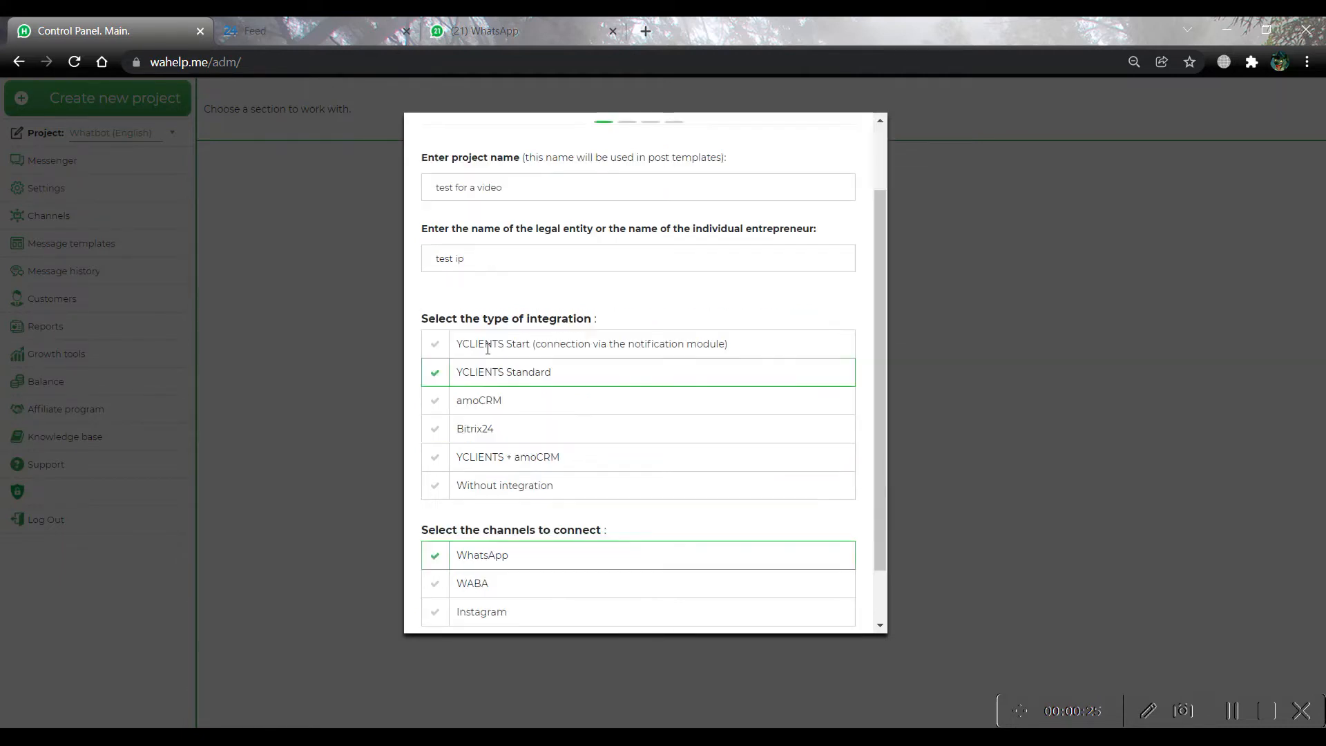
scroll(502, 404, down, 1)
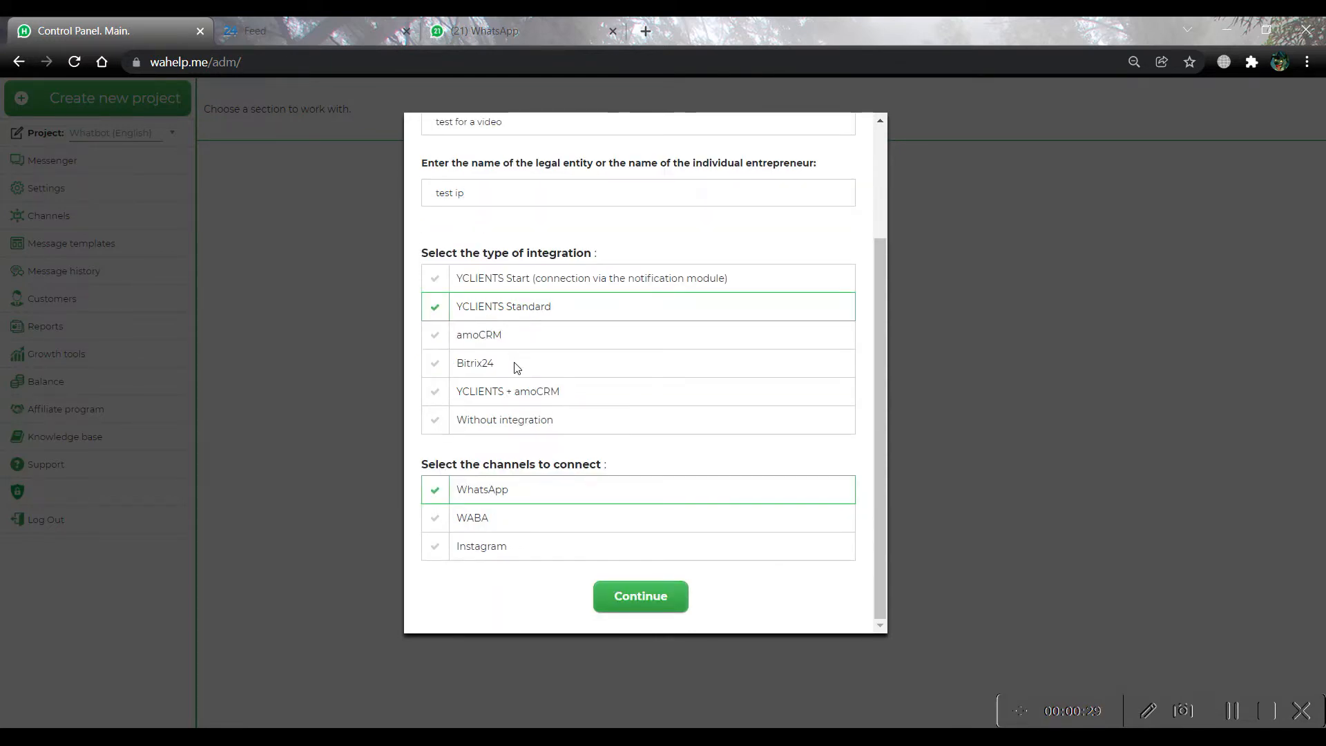
click(496, 368)
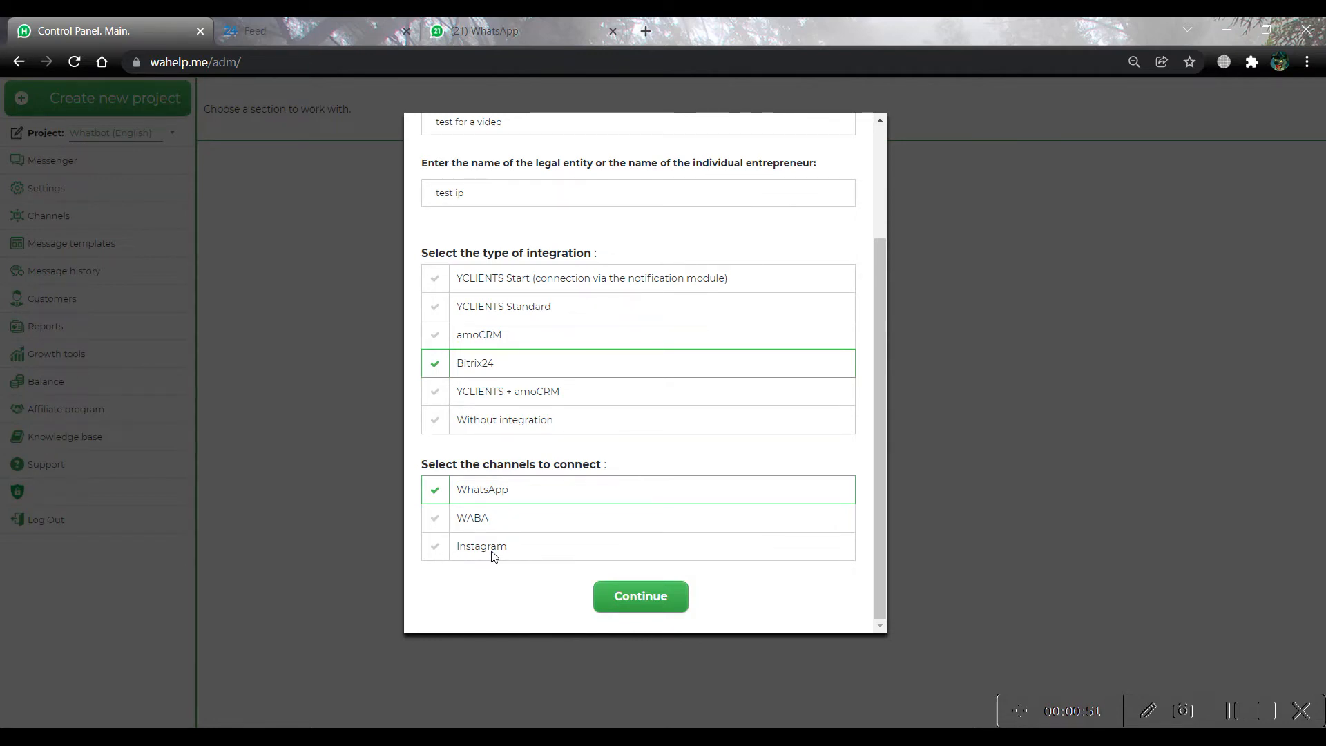
click(654, 599)
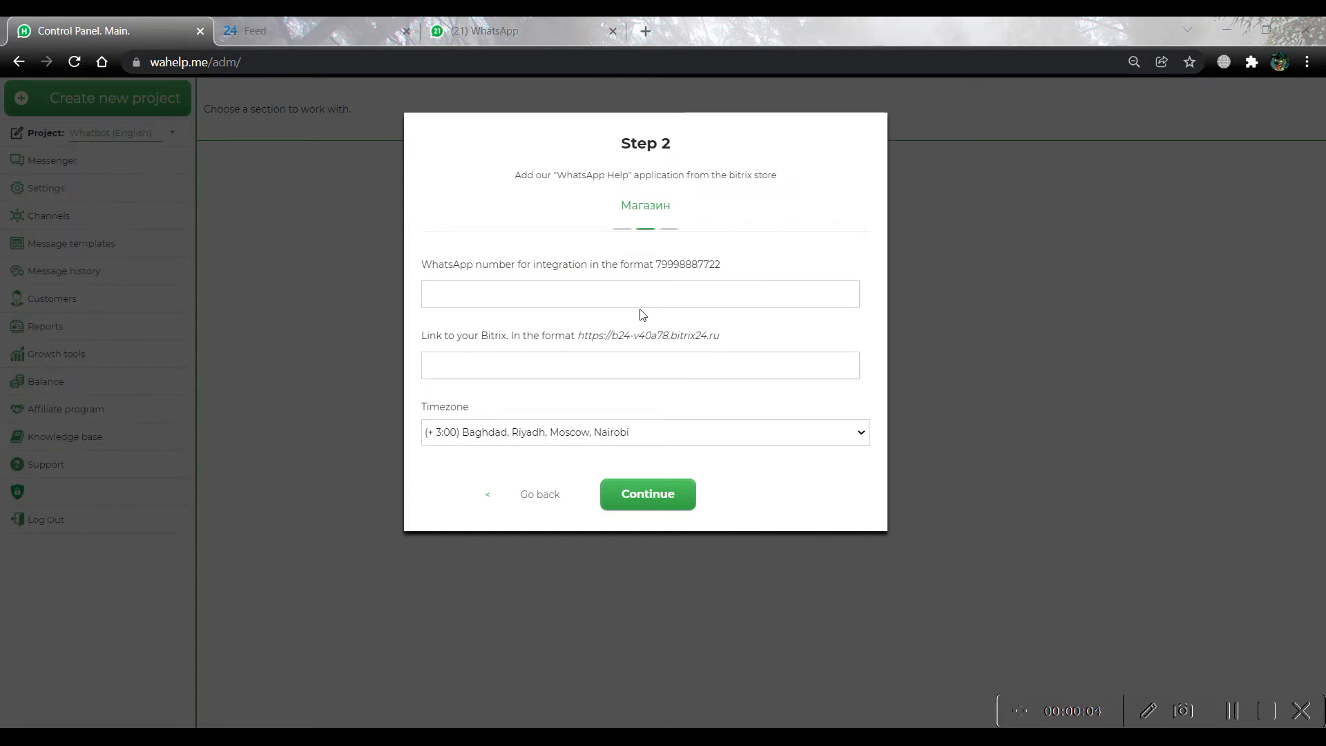
click(557, 300)
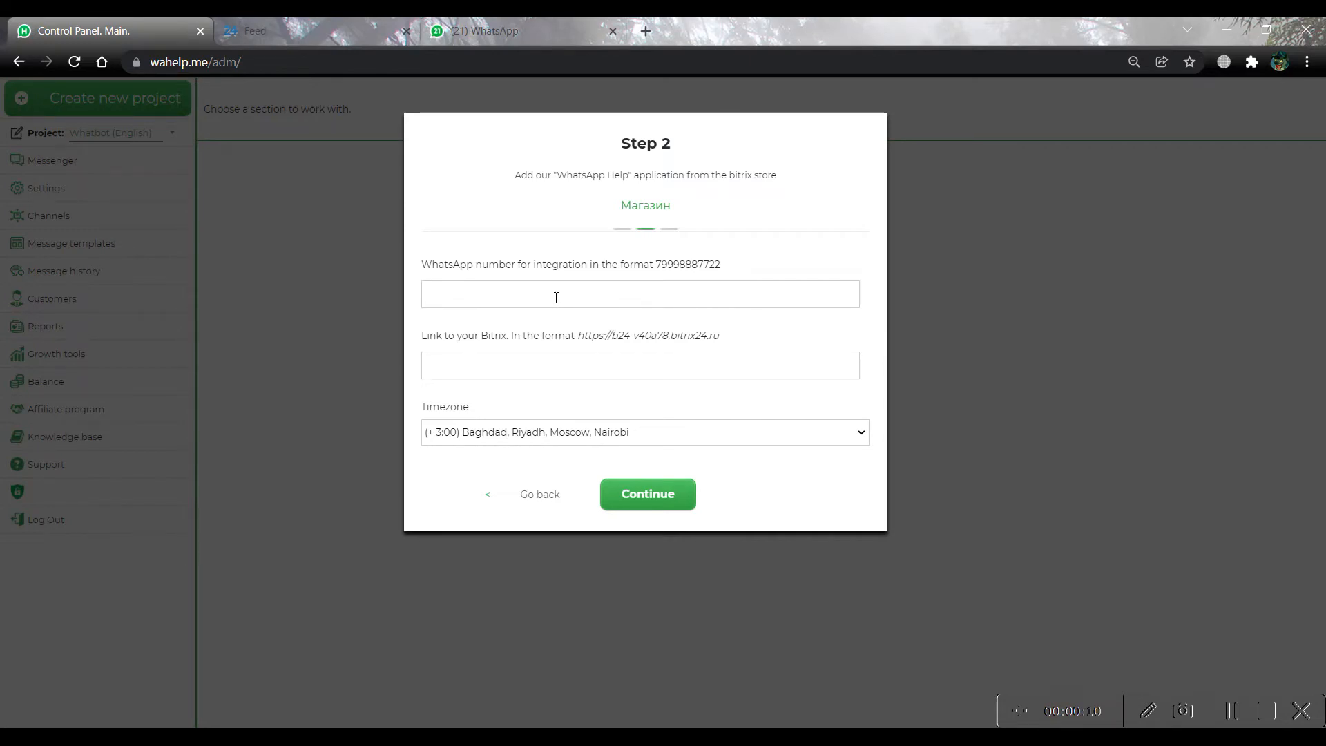
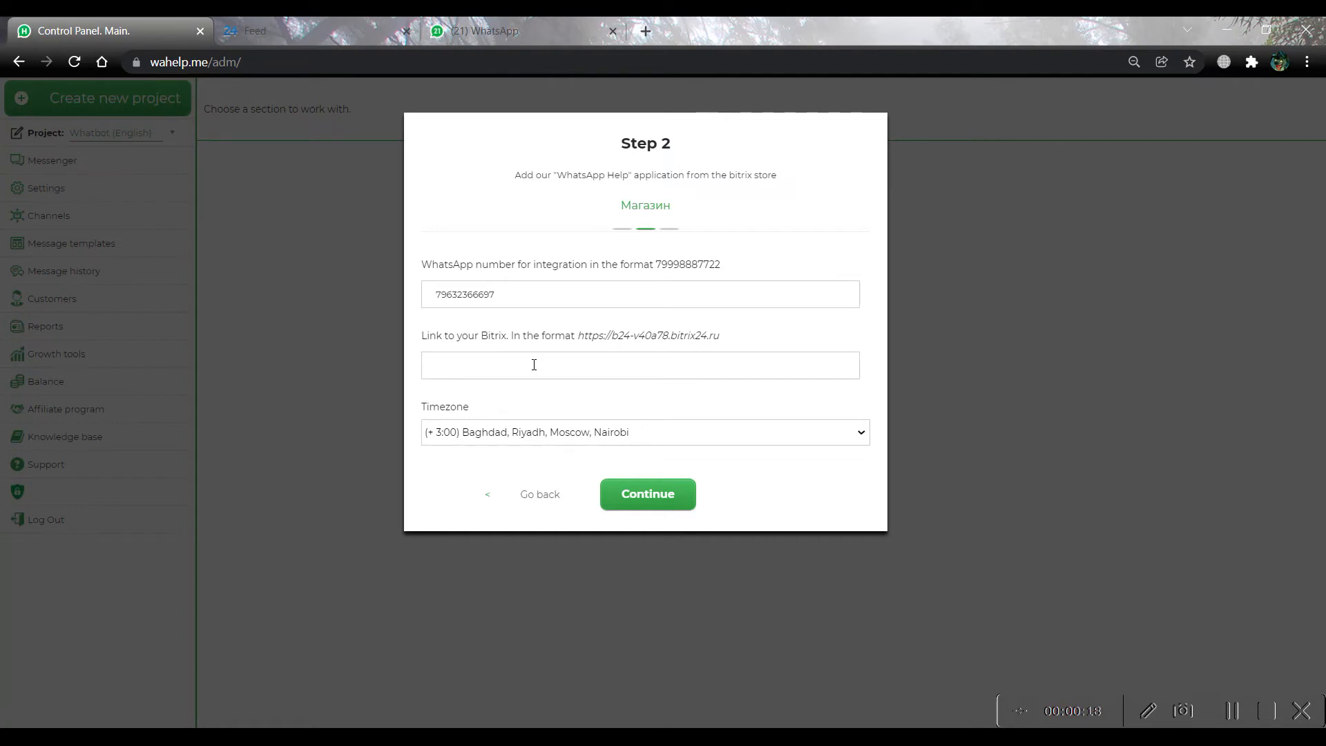
click(286, 25)
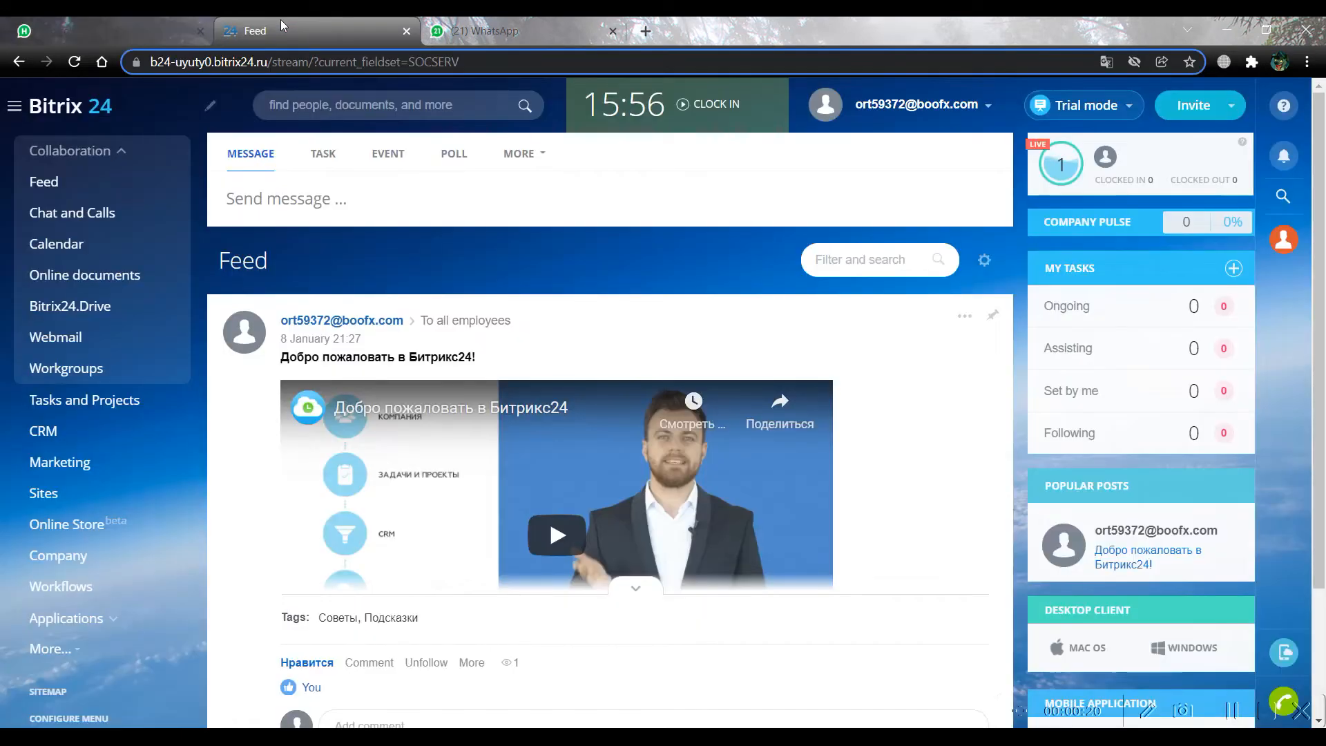
click(197, 63)
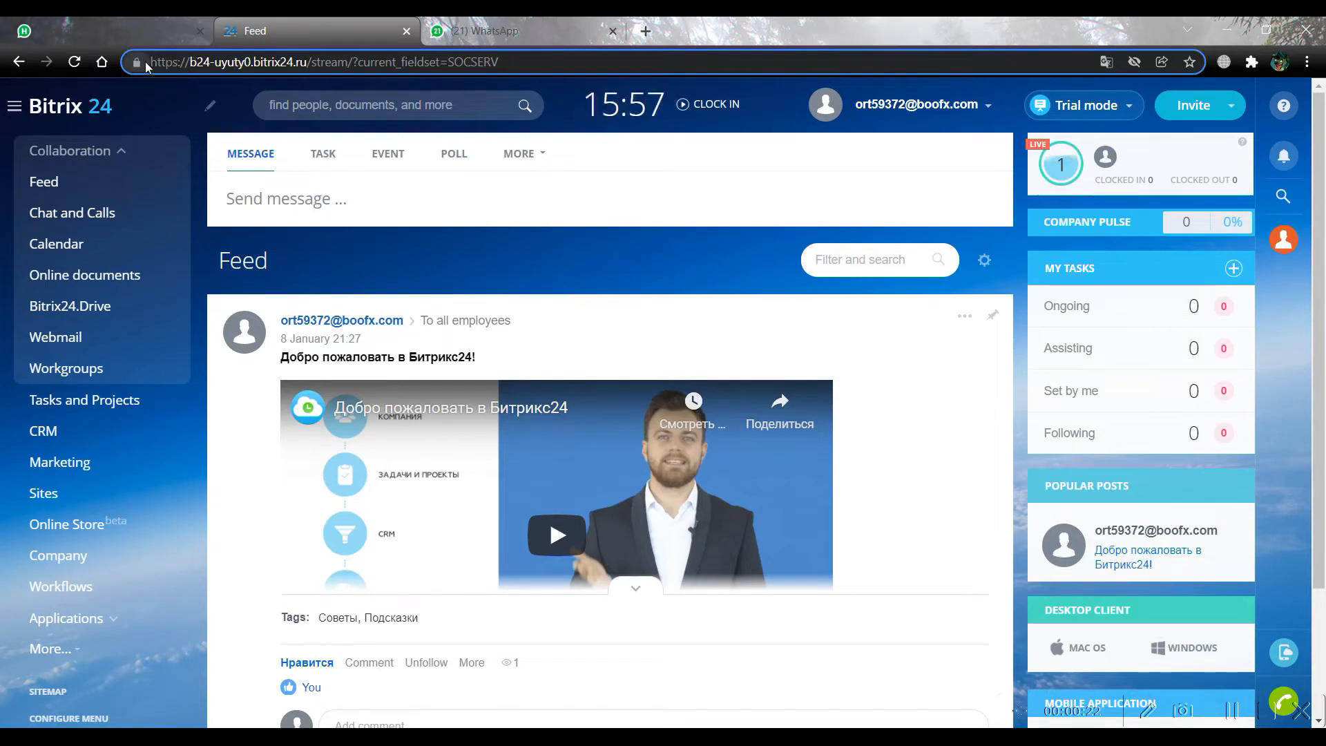
drag(151, 63, 305, 65)
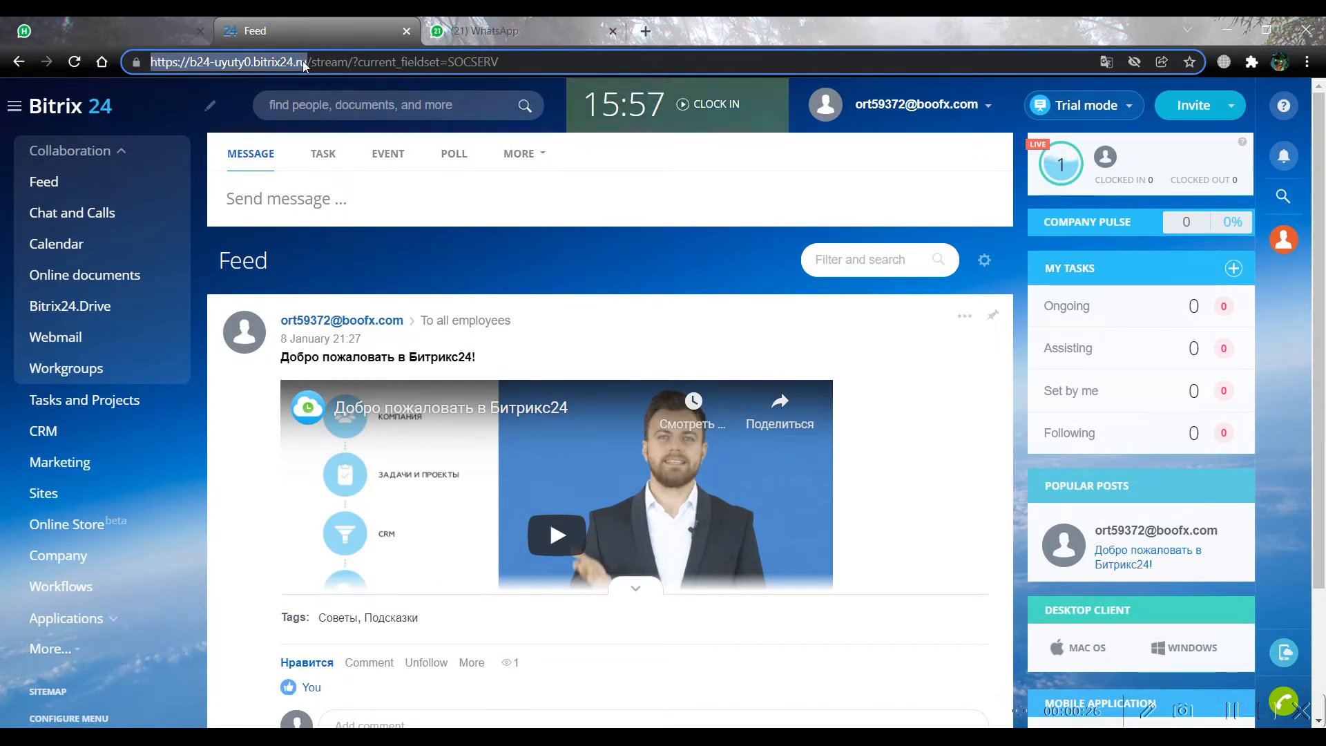
click(203, 20)
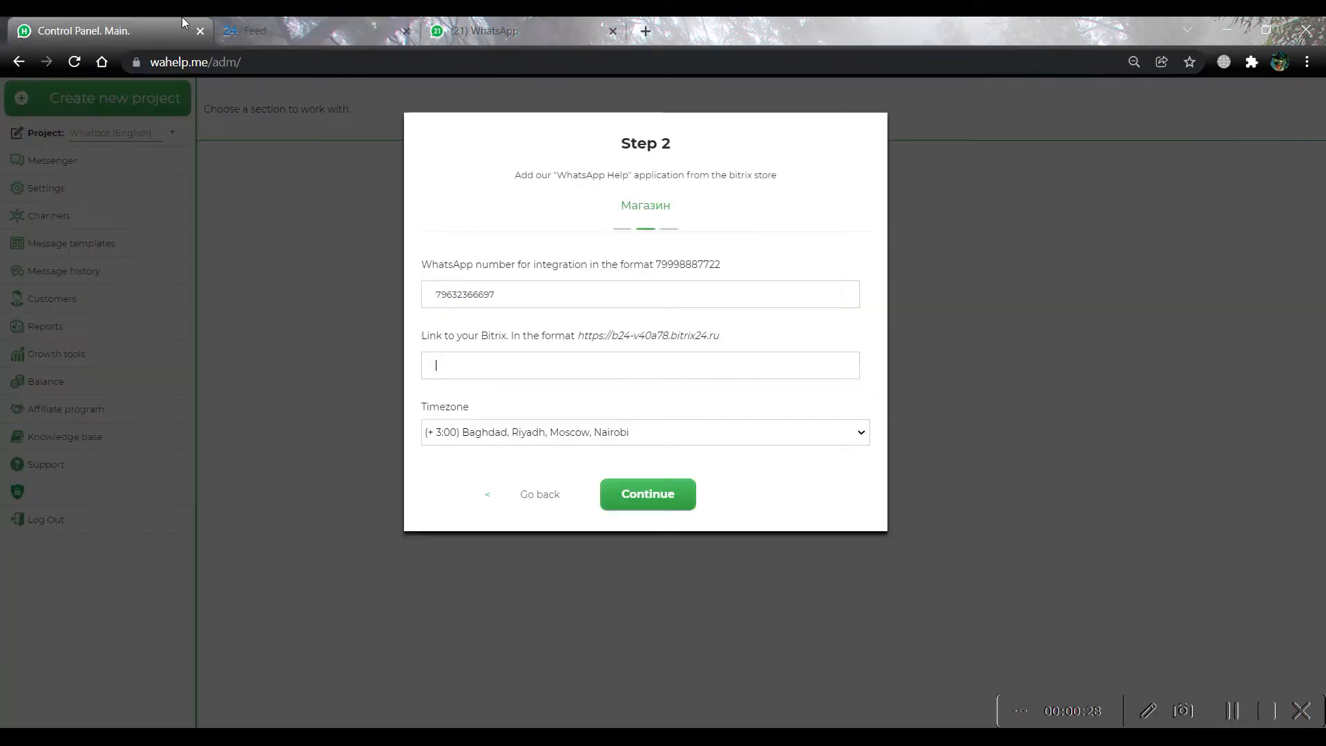
text(https://b24-uyuty0.bitrix24.ru/)
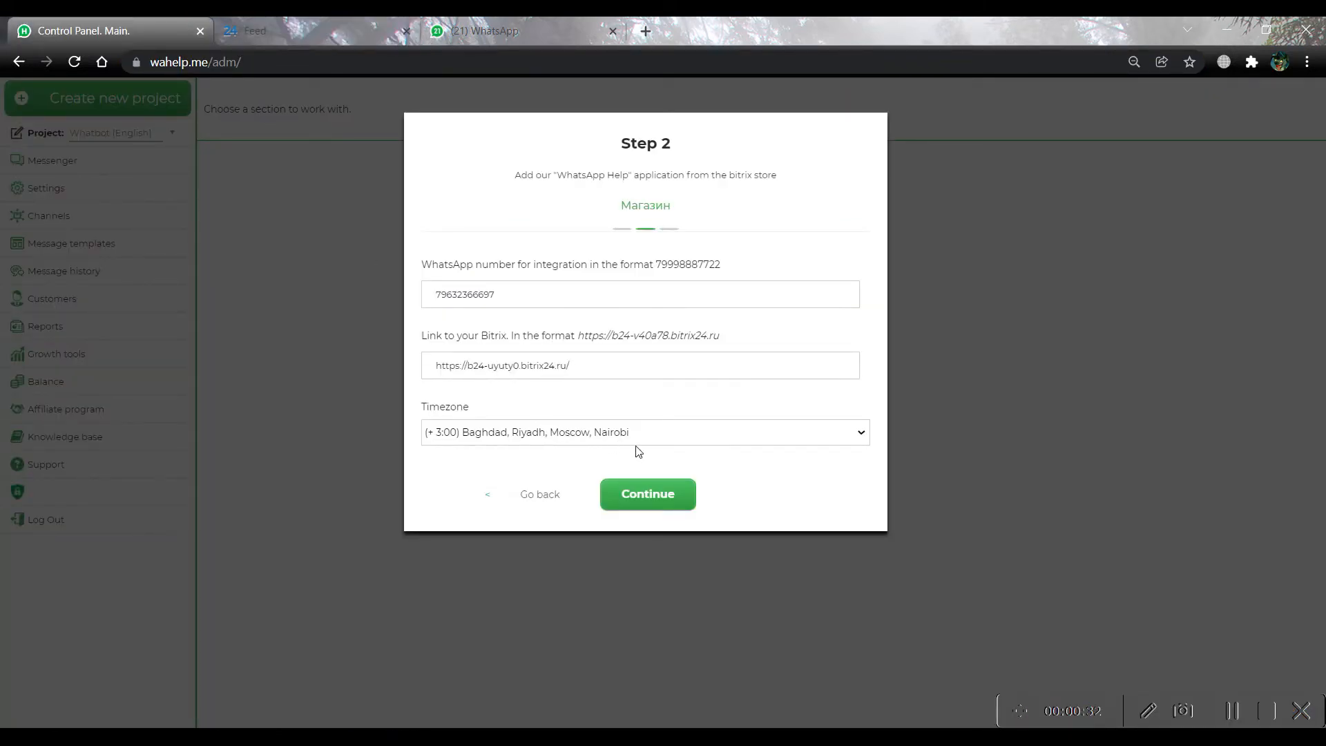
Submit the Bitrix24 details and choose communicating with clients via messenger.
click(656, 497)
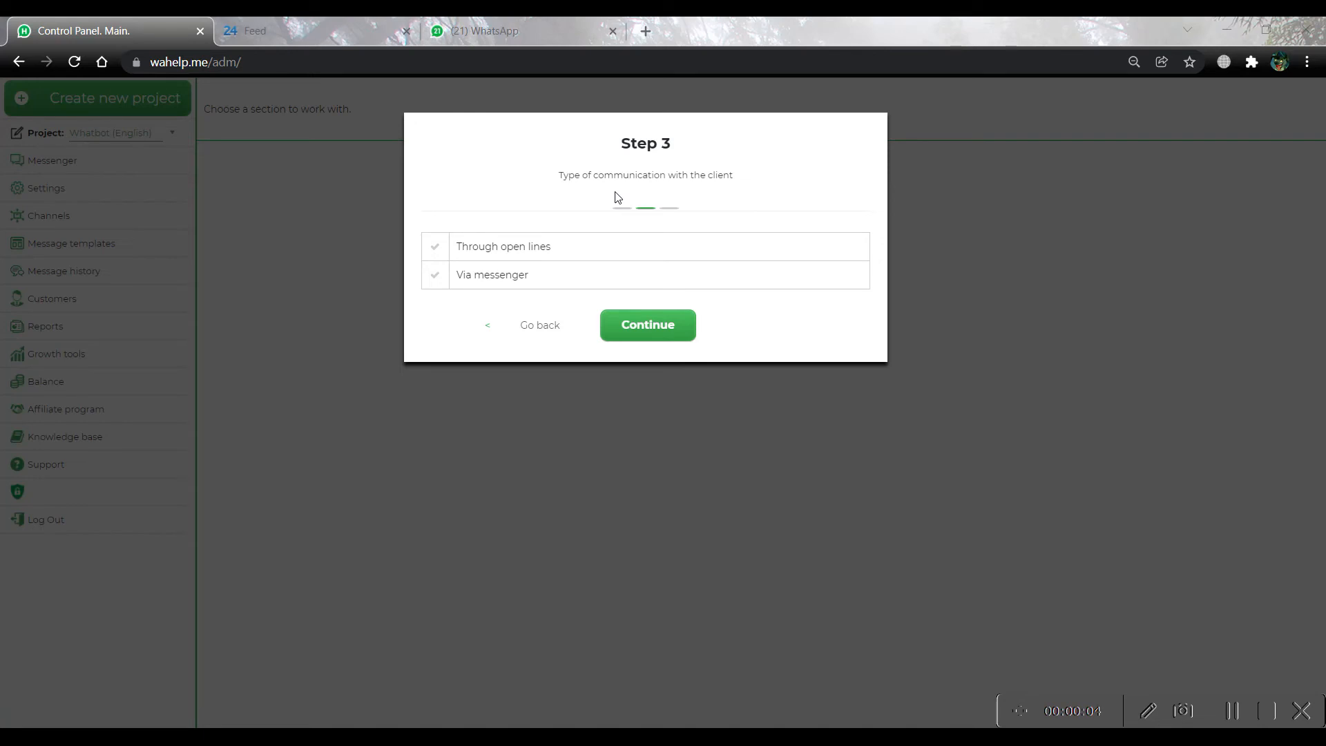
click(521, 280)
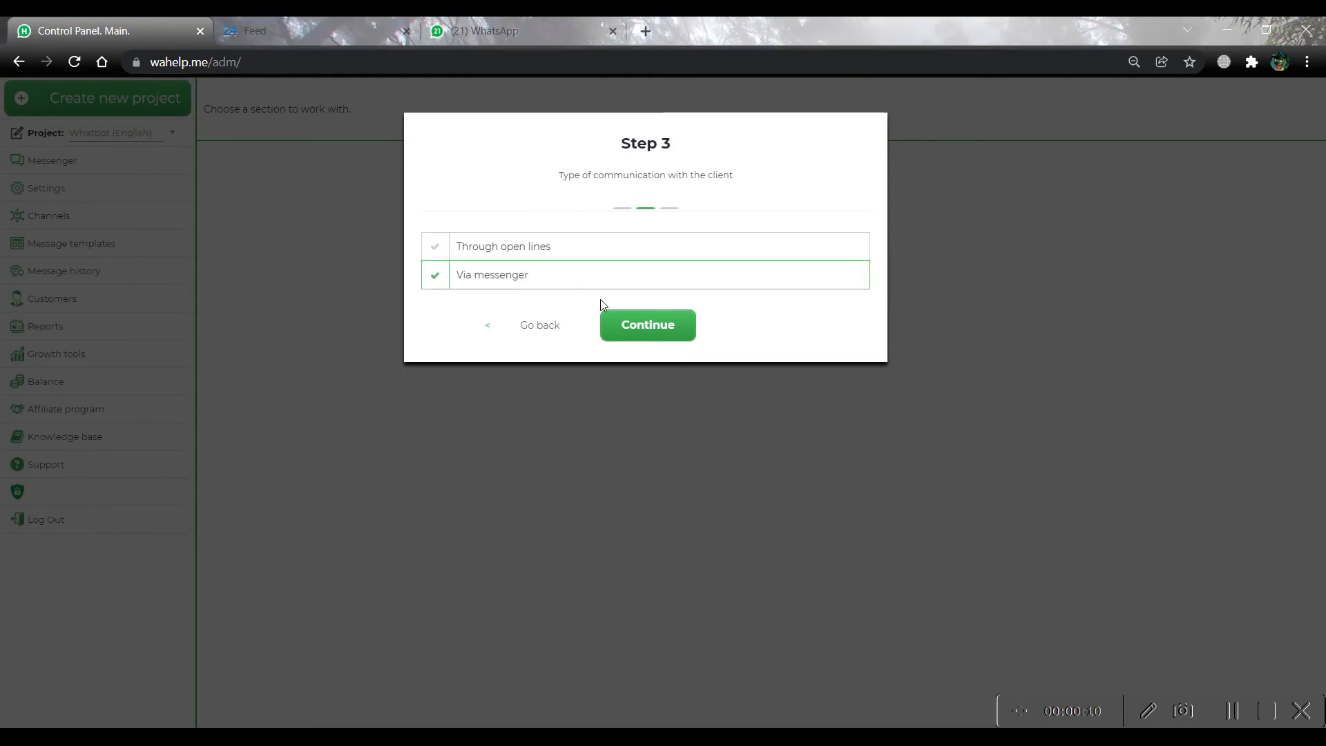
click(639, 326)
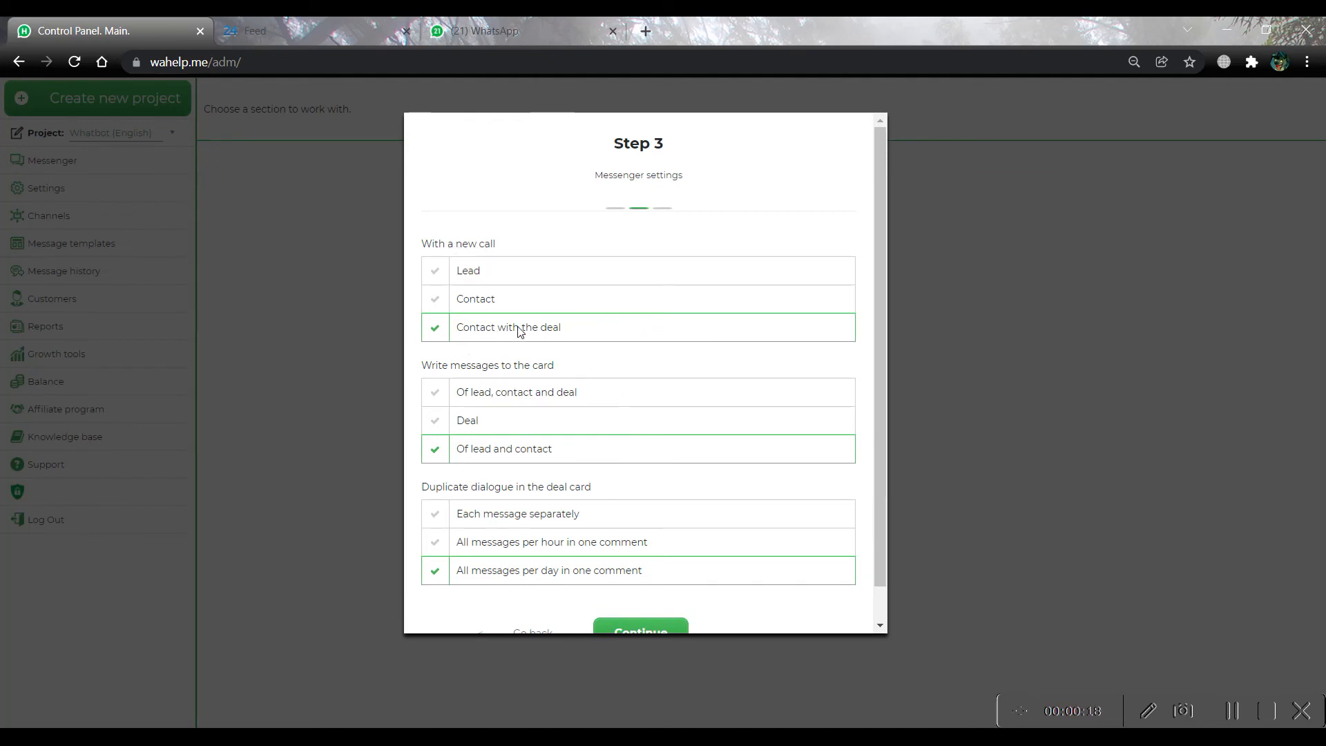
scroll(522, 353, down, 1)
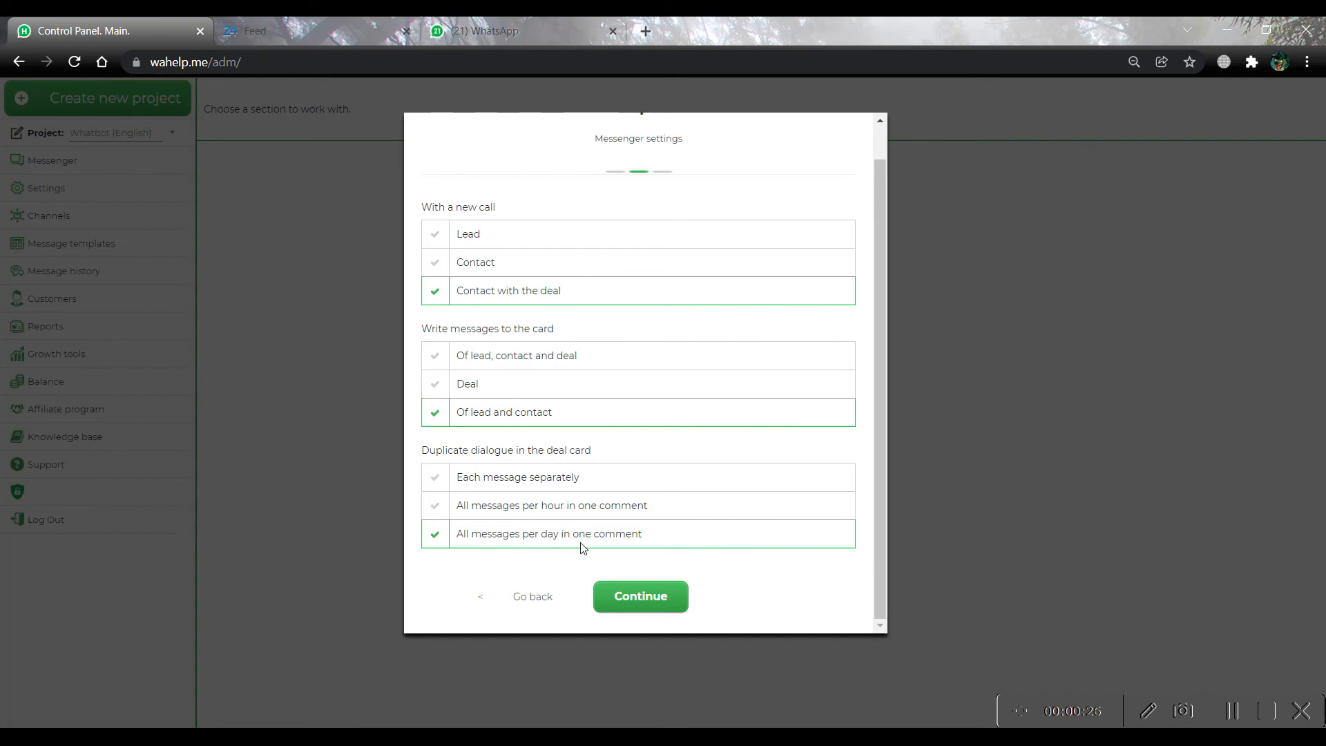
Finish the integration with the default messenger settings and dismiss the completion message.
click(628, 599)
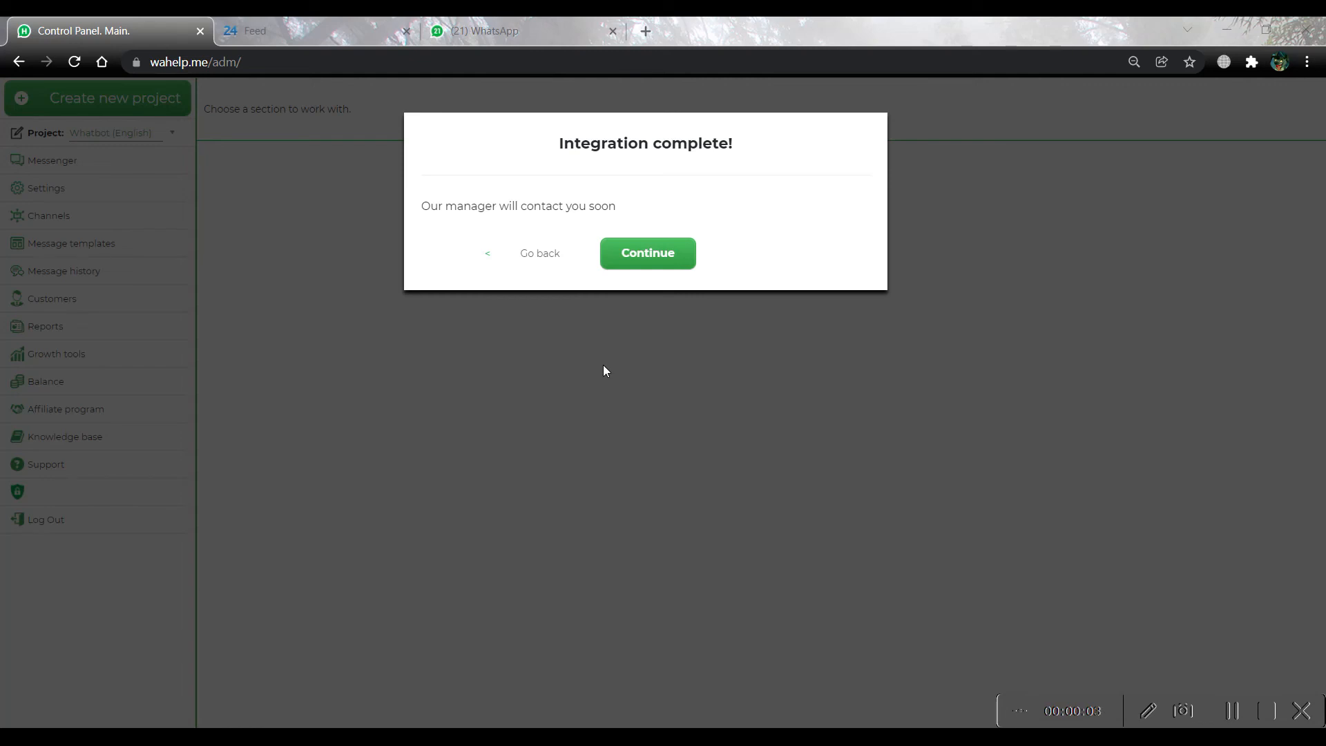
click(714, 376)
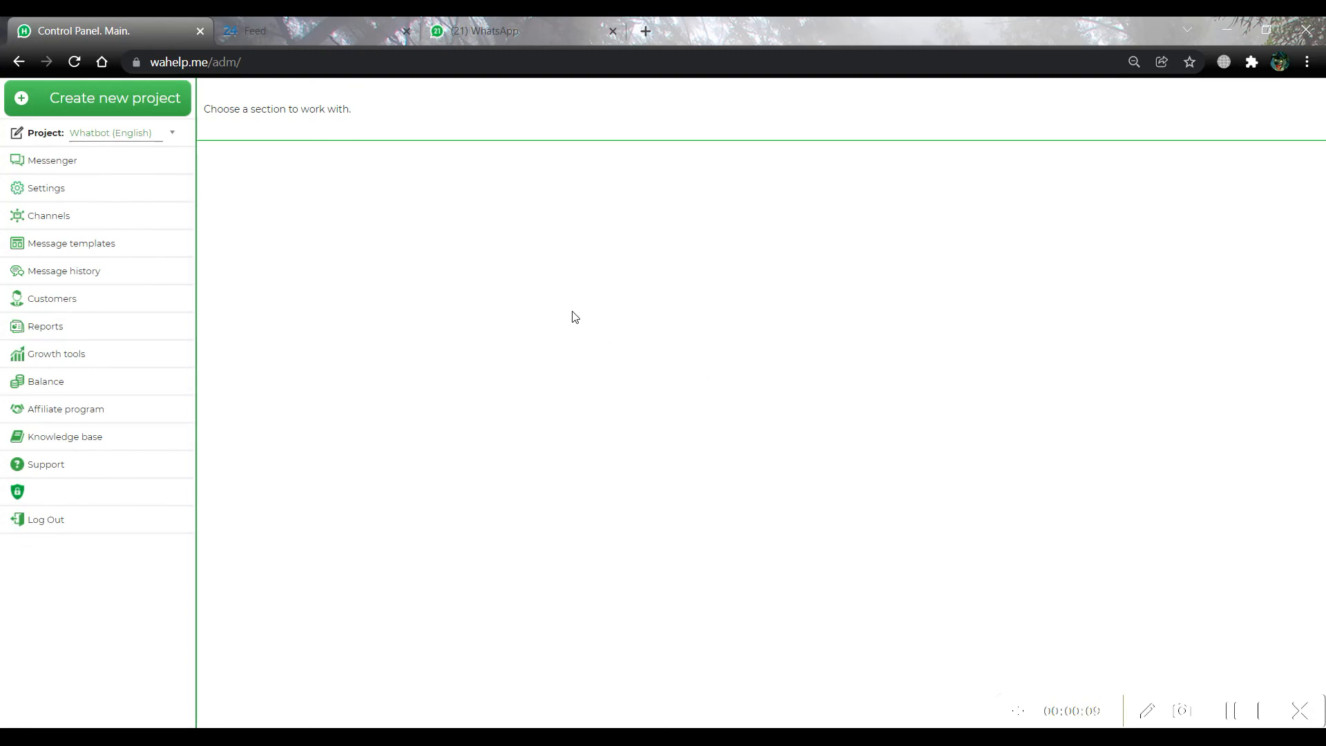
Reload, switch to the 'test for a video' project and show its WhatsApp channel QR code.
click(73, 61)
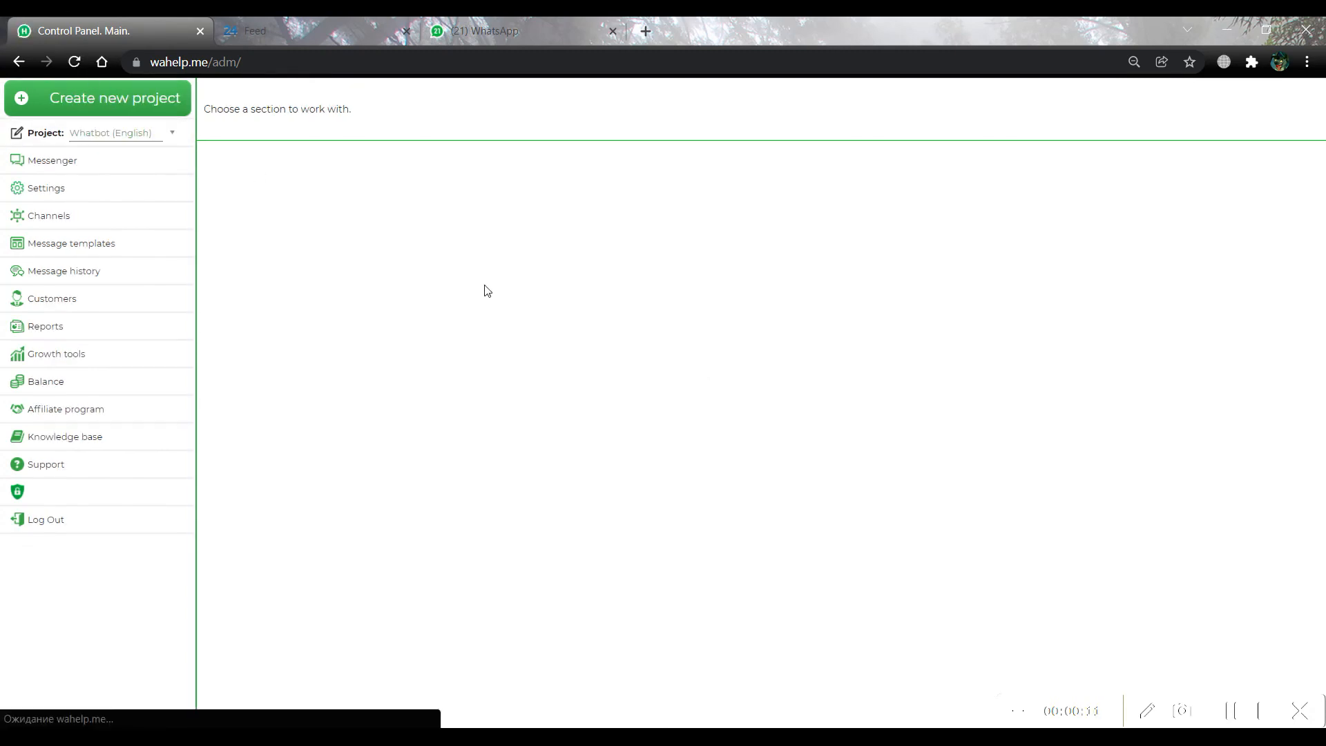
click(162, 137)
click(139, 192)
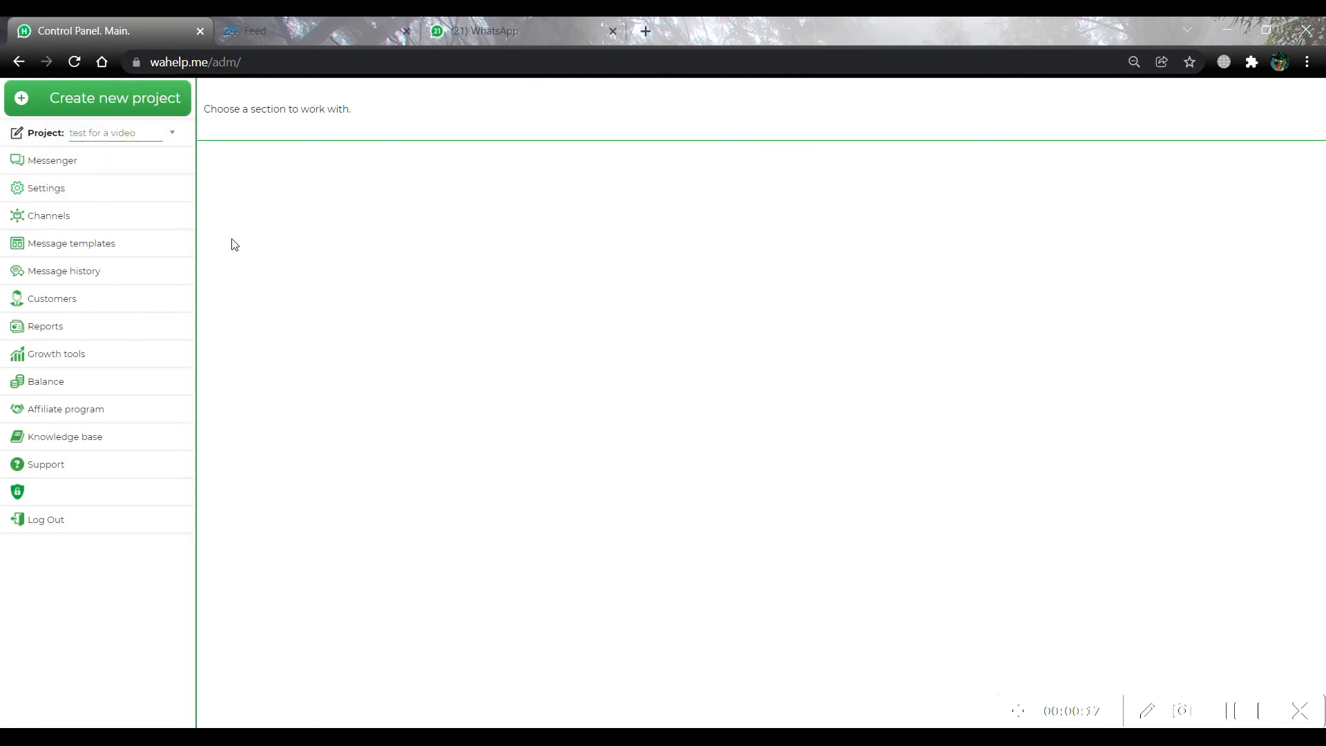
click(75, 222)
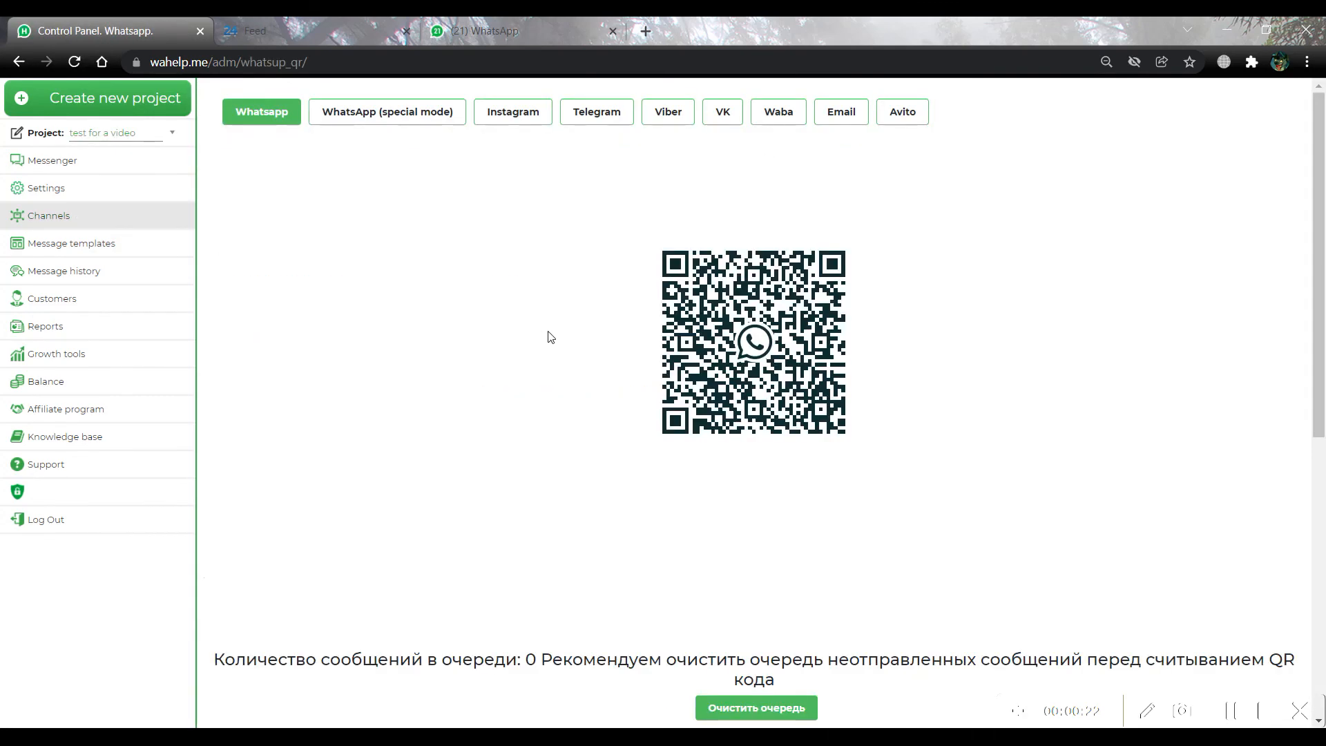
scroll(604, 424, down, 1)
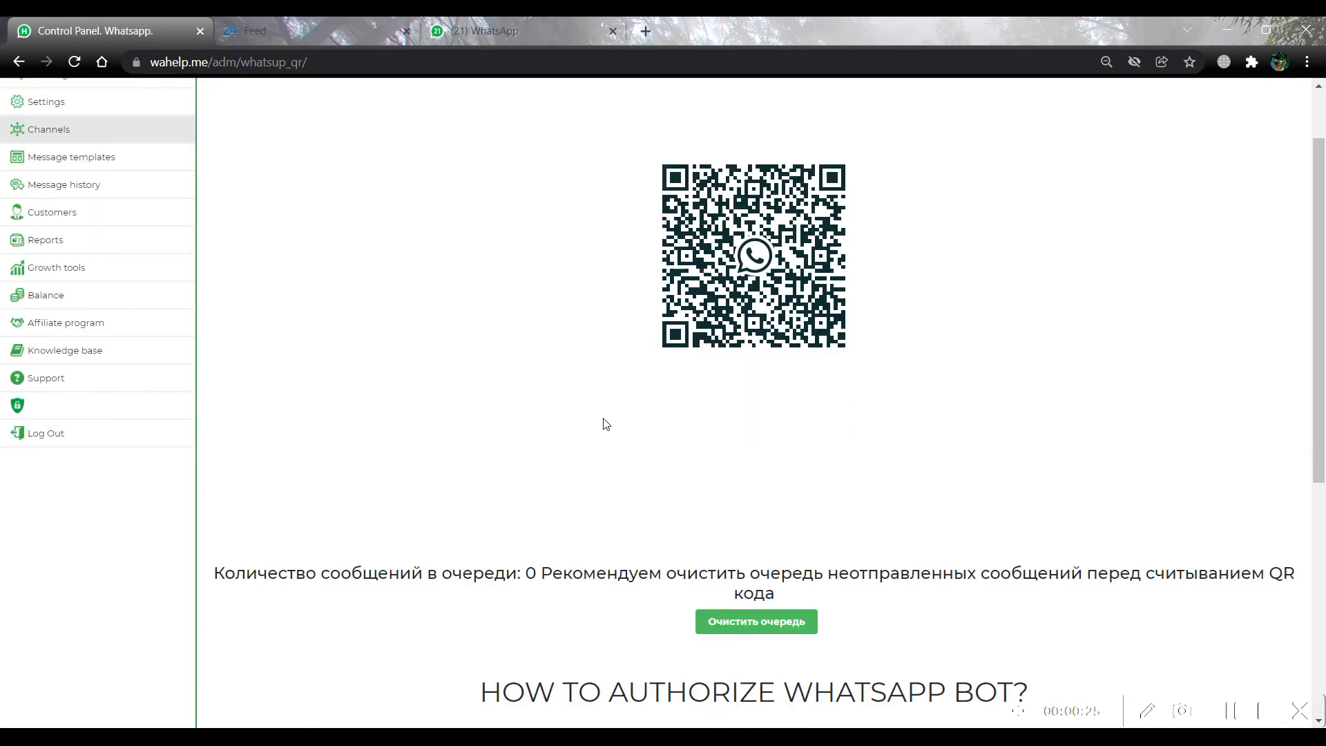
scroll(605, 423, down, 1)
scroll(586, 419, down, 1)
scroll(570, 406, down, 1)
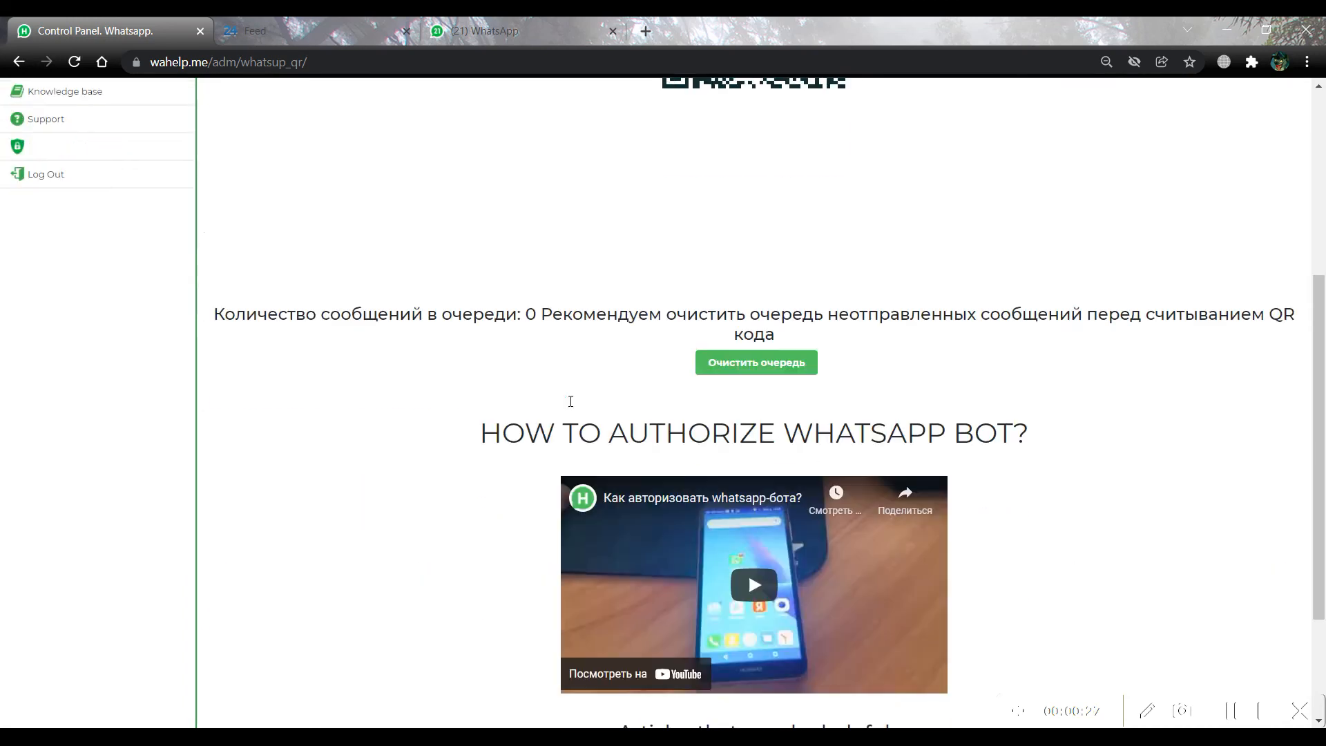
mouse_move(719, 538)
scroll(700, 514, up, 2)
scroll(622, 466, up, 2)
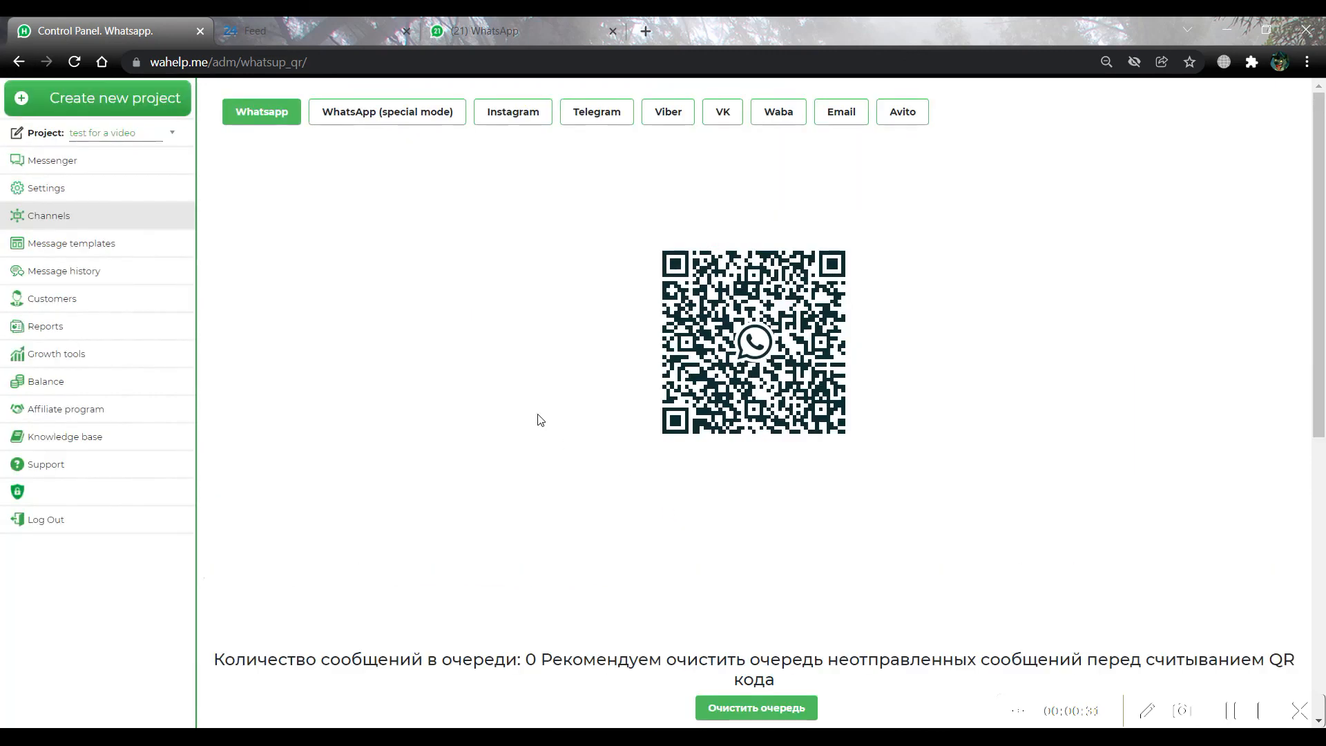